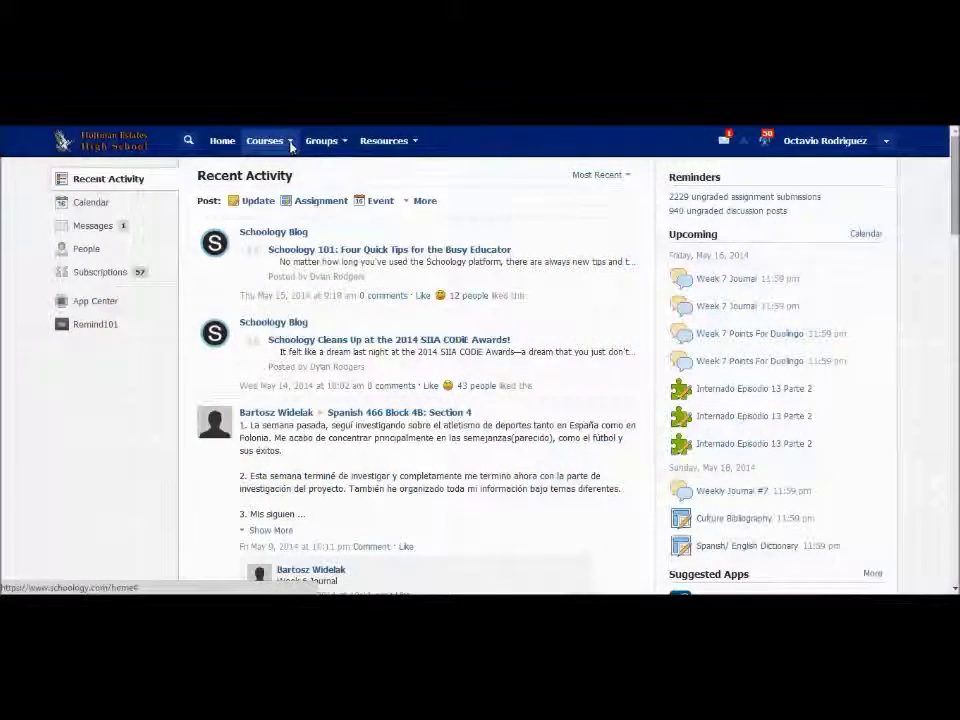
- Start creating a new course and name it Sample Class
left_click(290, 143)
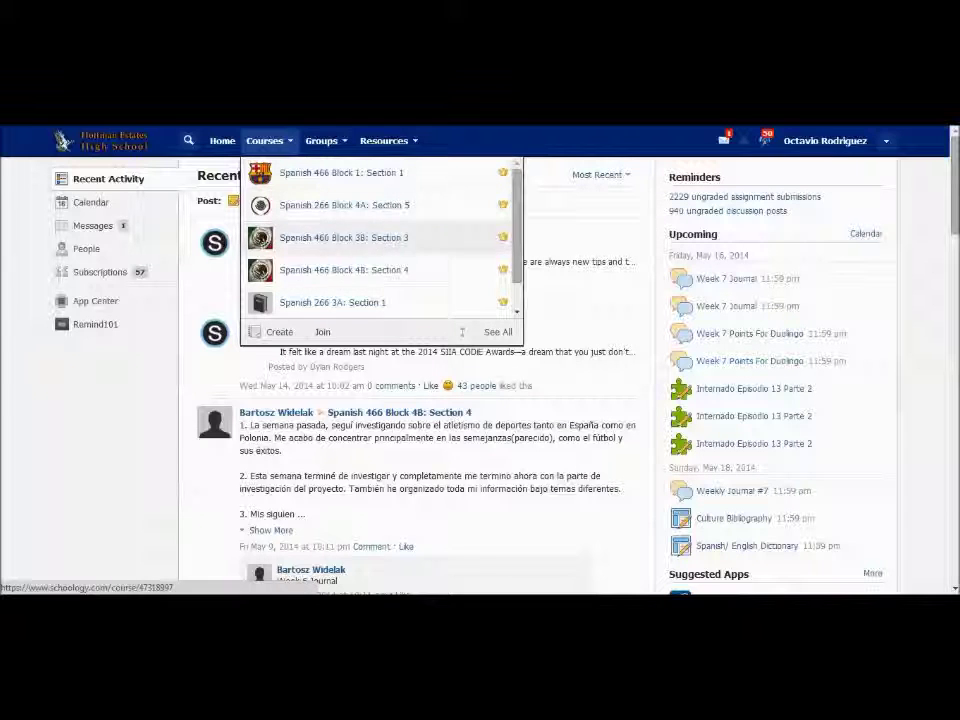
left_click(271, 334)
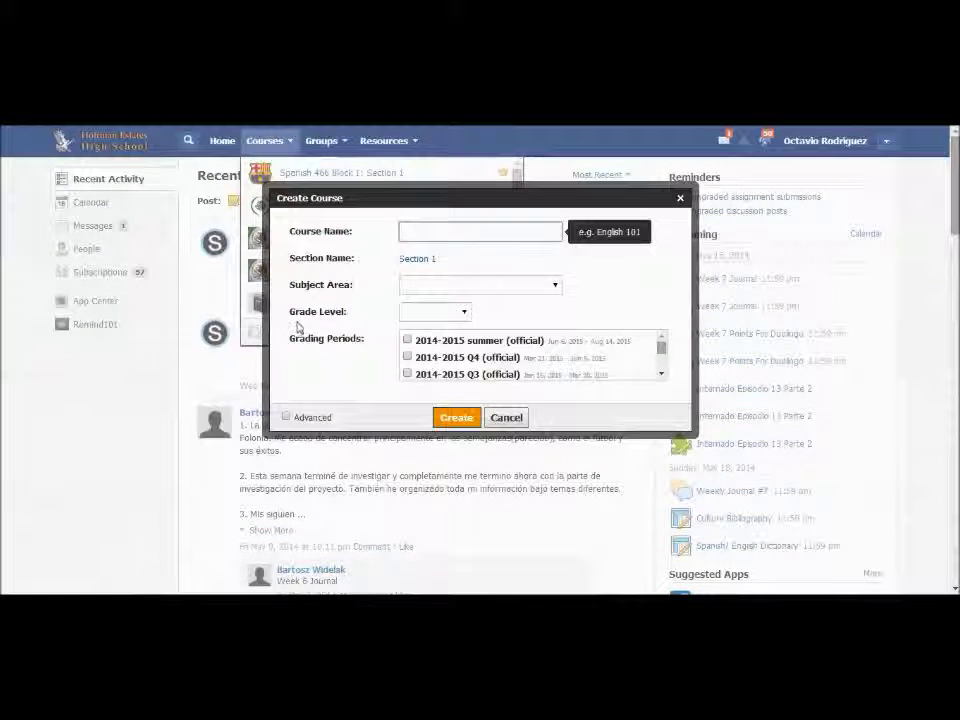
type("Sample Calss")
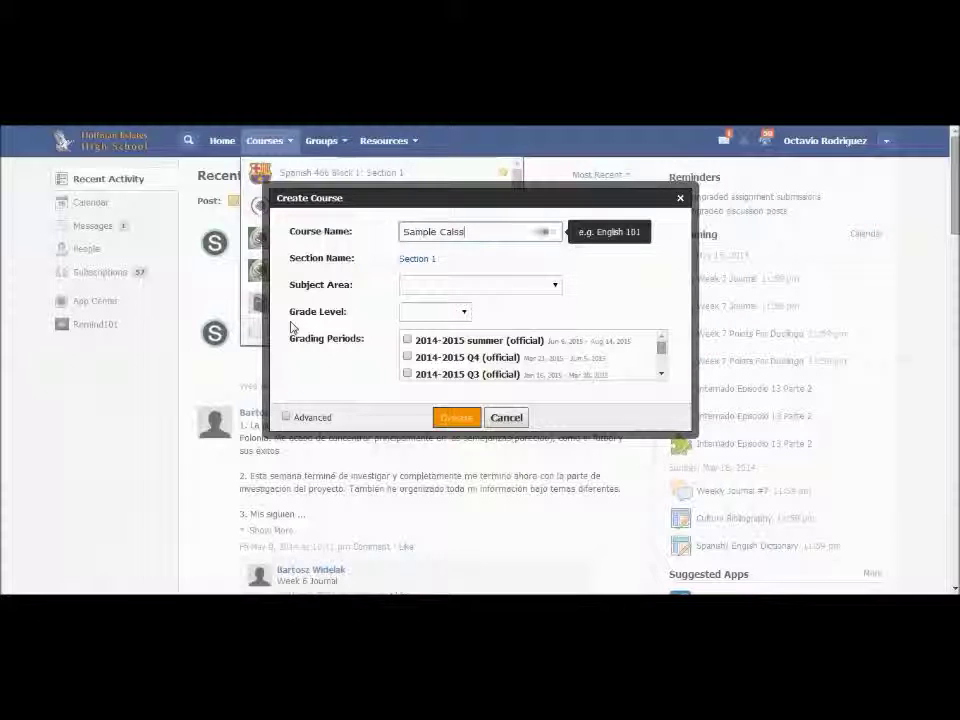
key("BackSpace")
key("BackSpace")
key("BackSpace")
key("BackSpace")
type("lass")
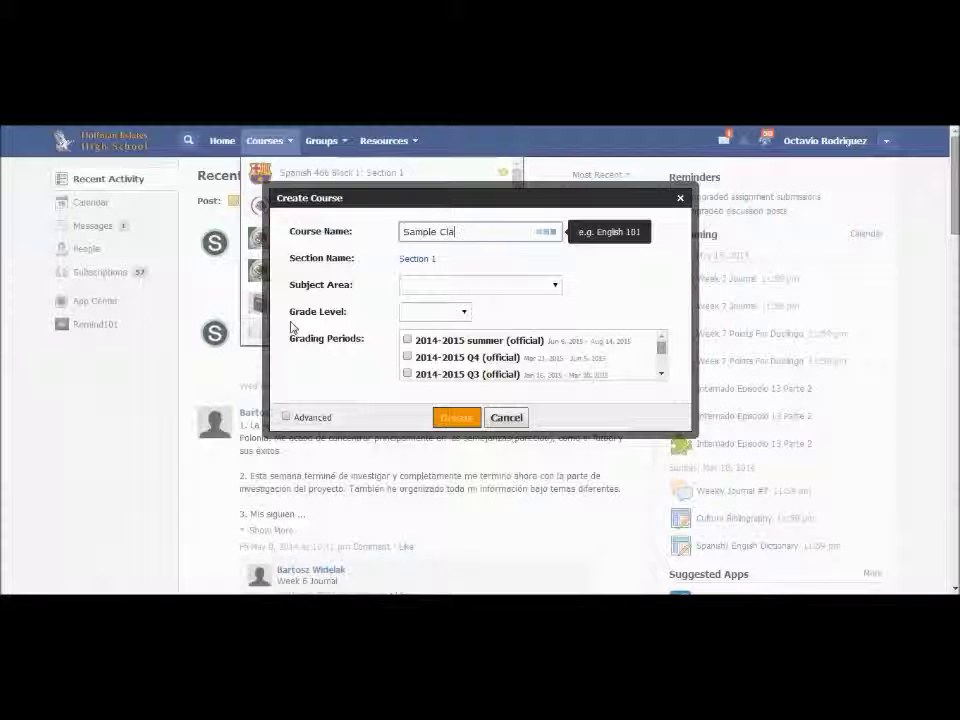
left_click(593, 288)
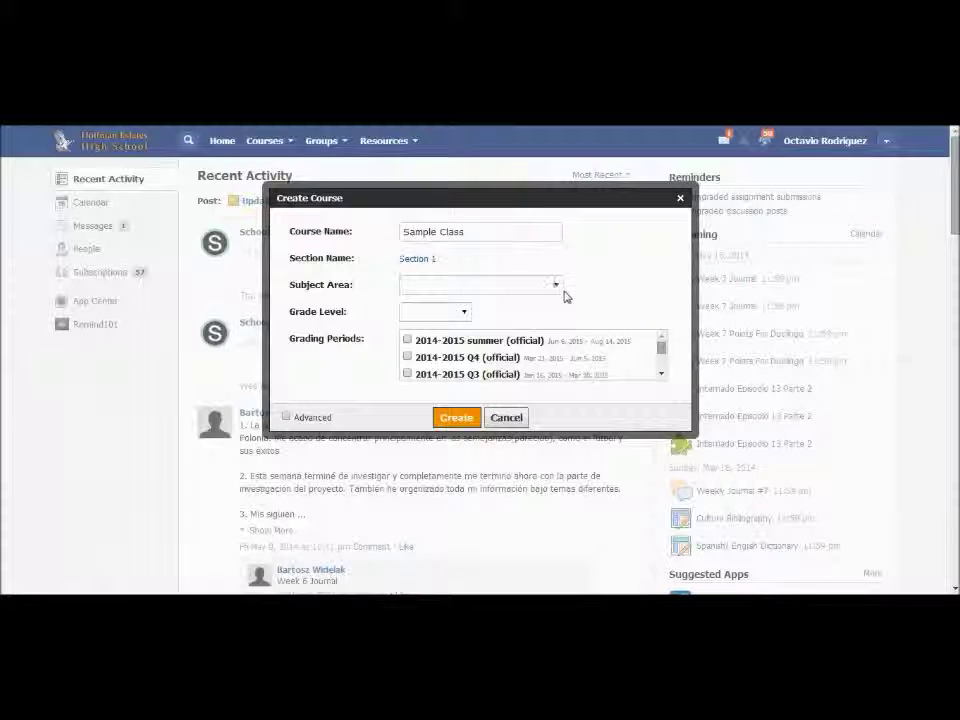
- Set the course's subject area to Science and its grade level to a range from 9 to 12
left_click(556, 286)
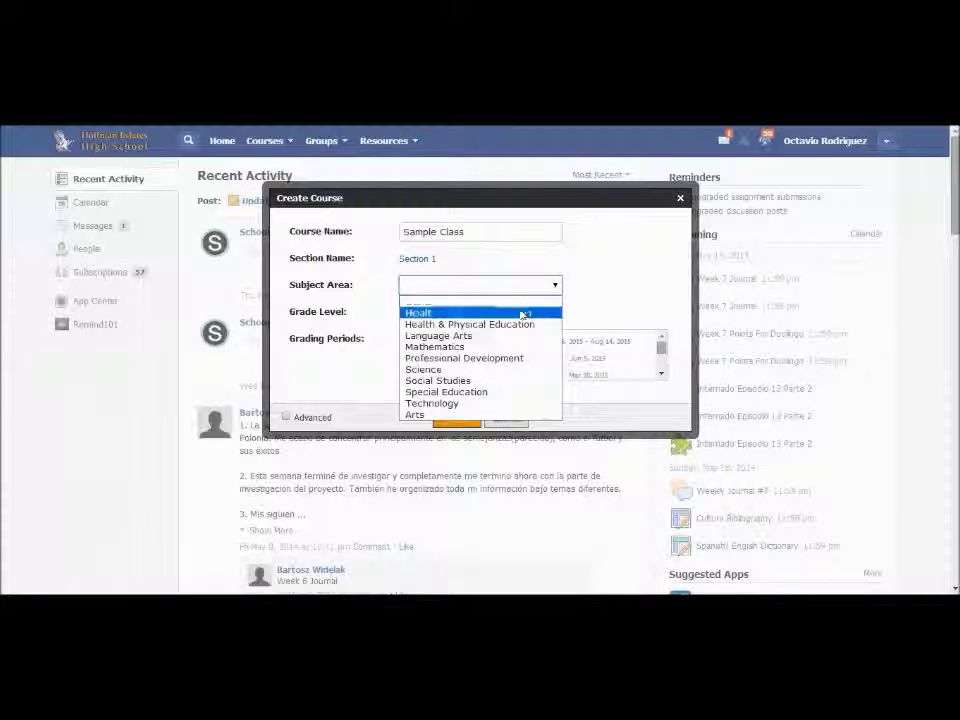
left_click(476, 369)
left_click(463, 314)
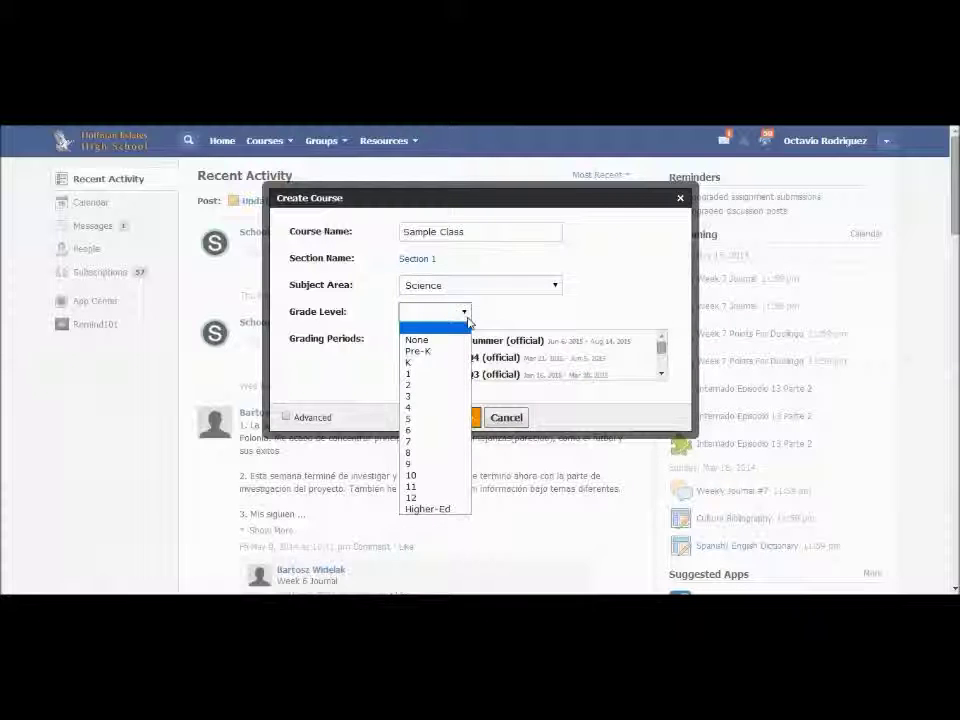
left_click(447, 498)
left_click(464, 313)
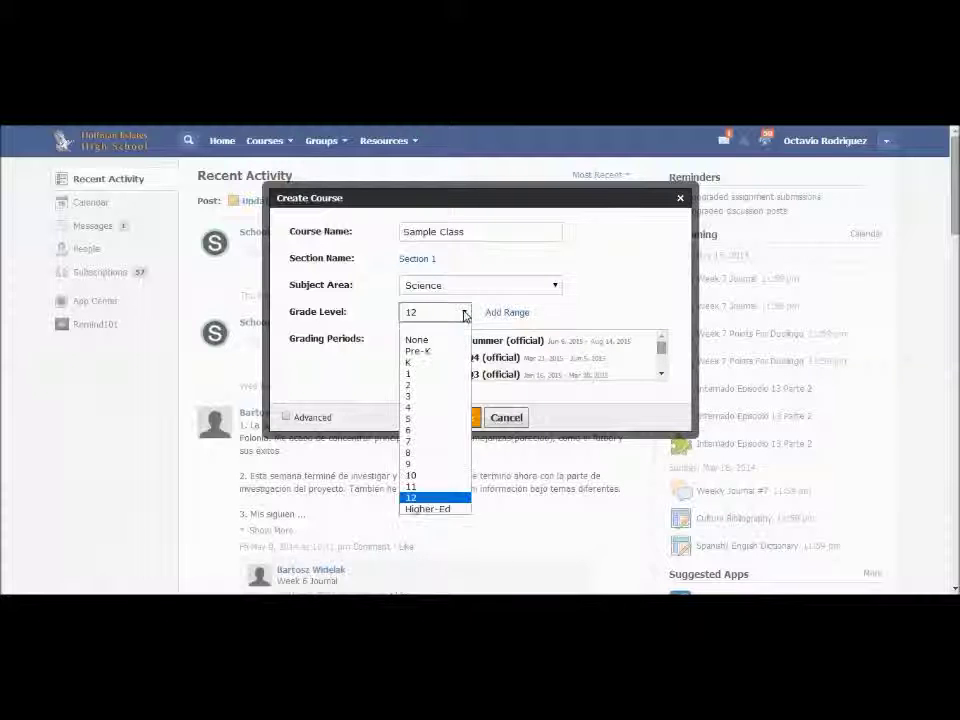
left_click(422, 464)
left_click(508, 312)
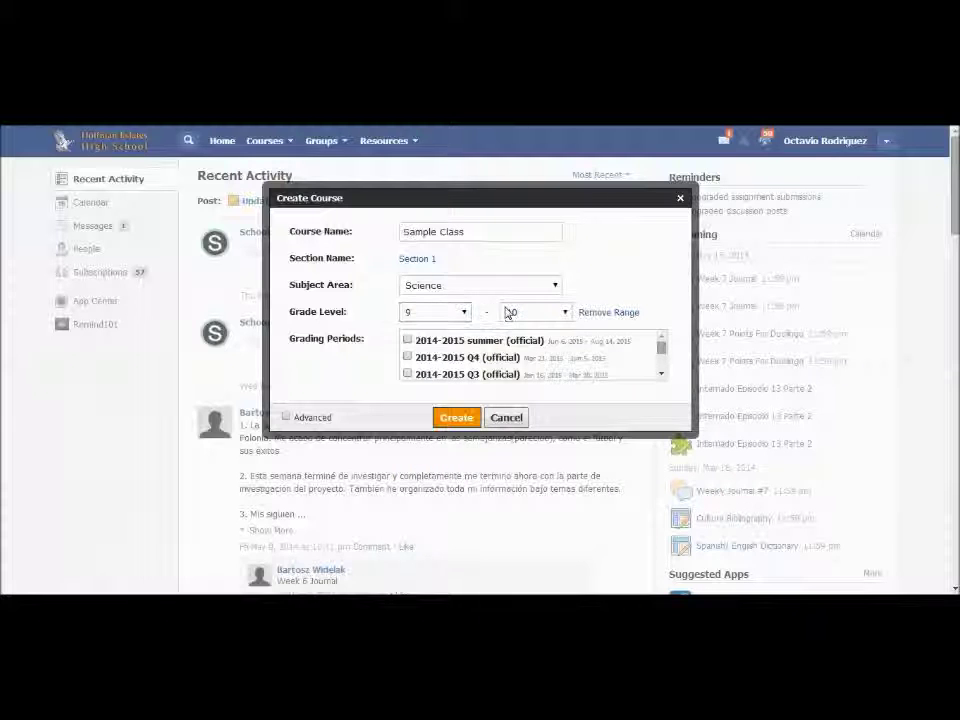
left_click(565, 313)
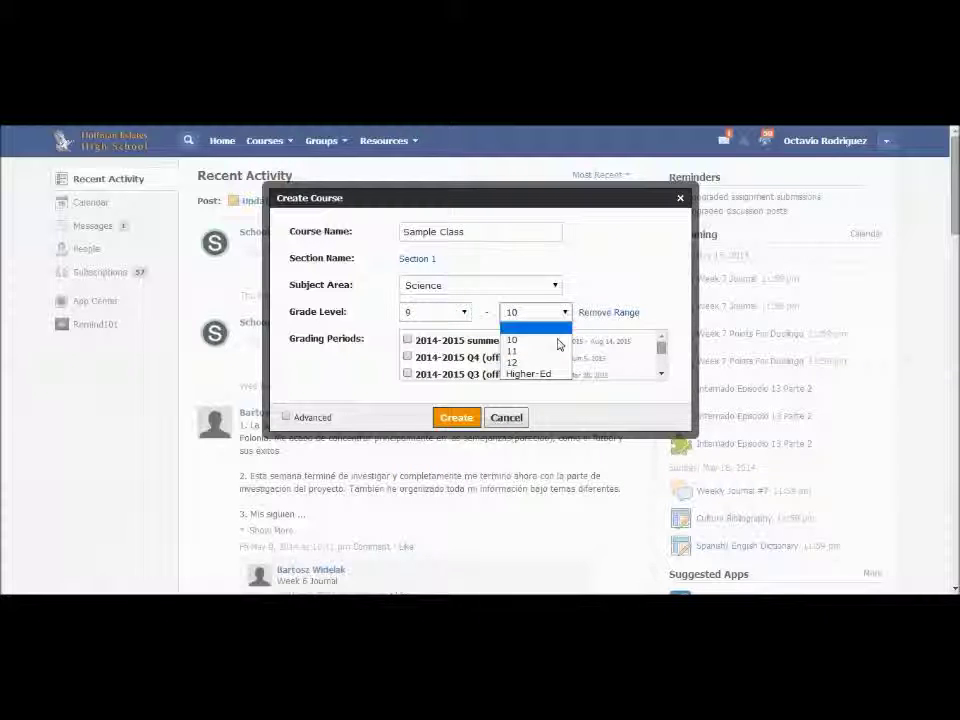
left_click(546, 364)
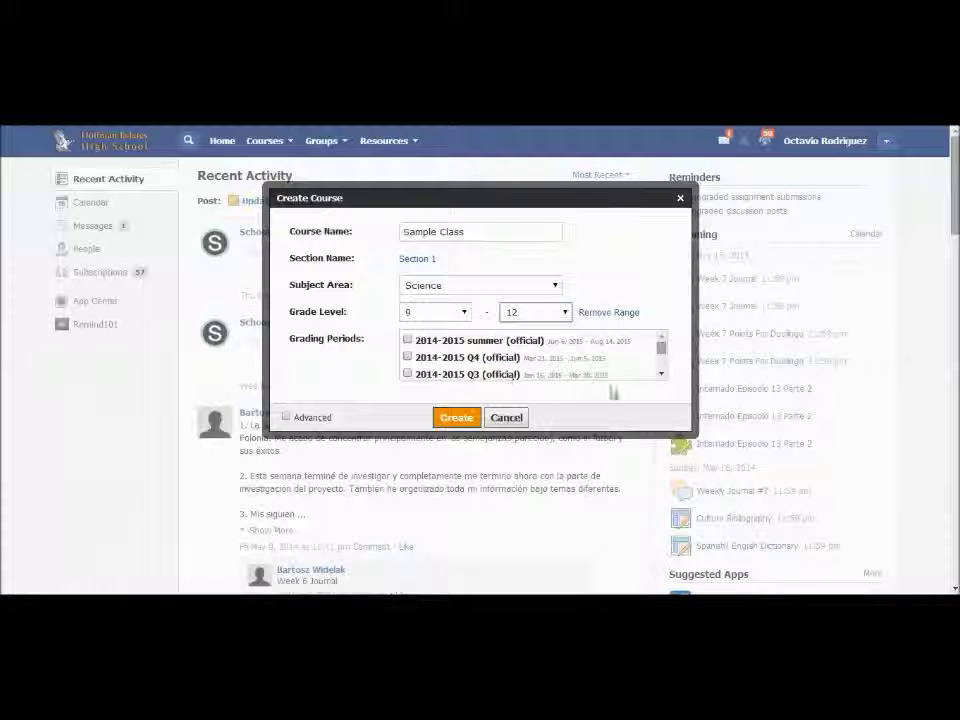
- Assign the course to the 2013-2014 semester 2 (official) grading period
left_click(661, 374)
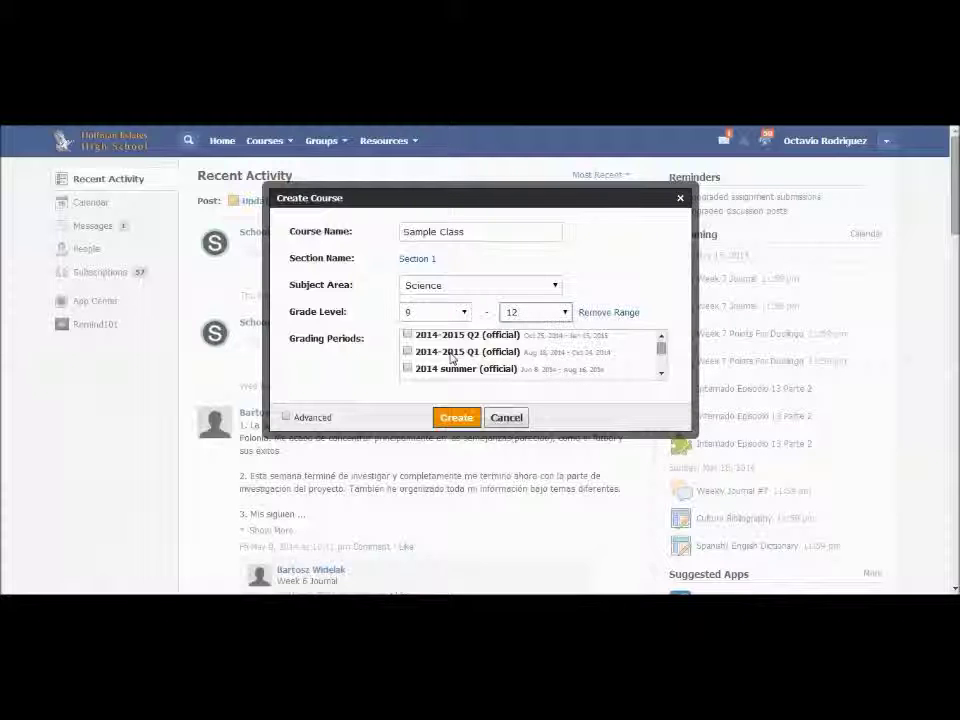
left_click(661, 375)
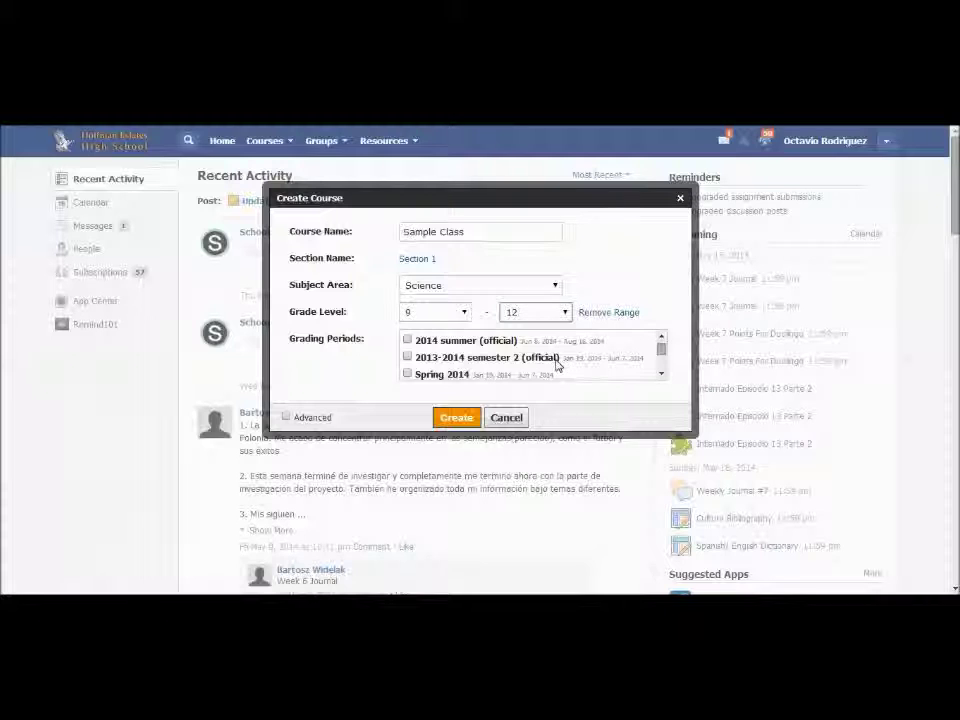
left_click(407, 358)
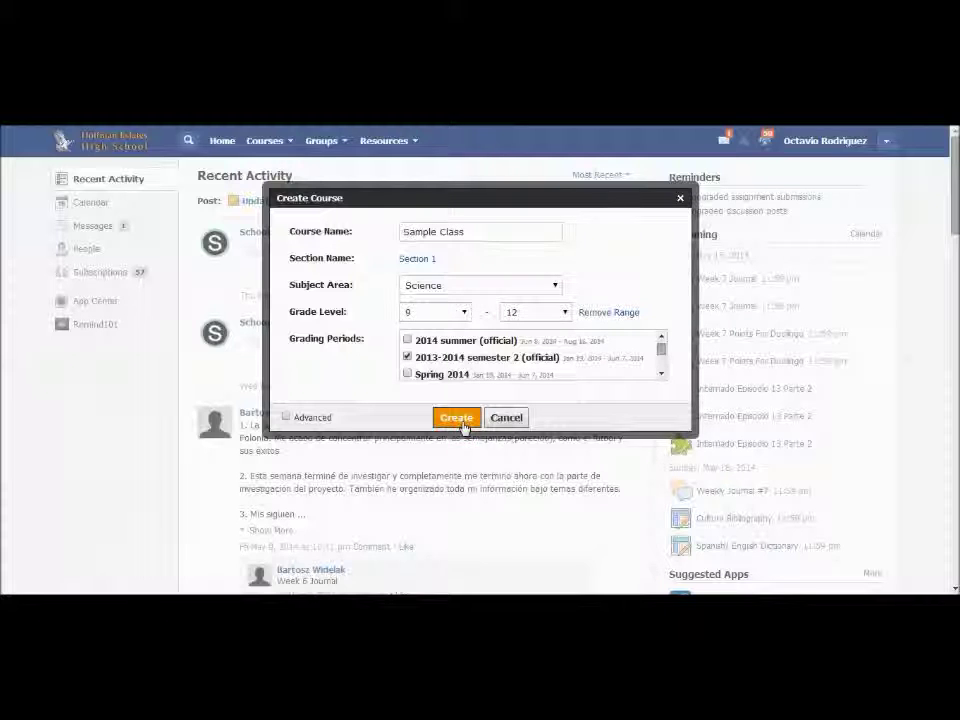
- Switch the advanced section code option to Section School Code, leave the codes blank, and create the course
left_click(287, 418)
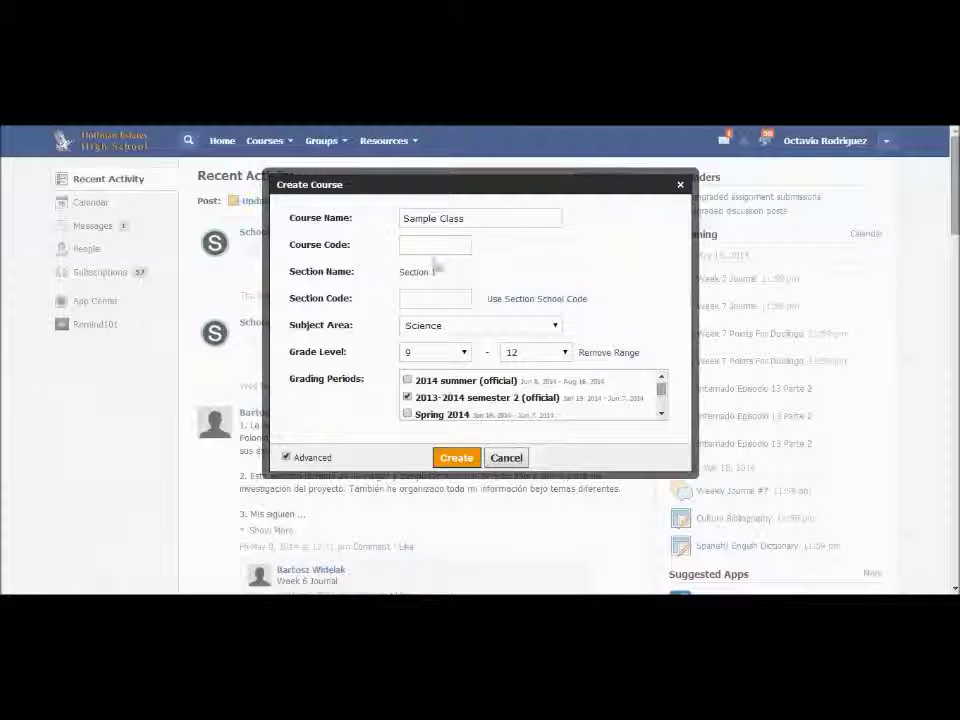
left_click(426, 247)
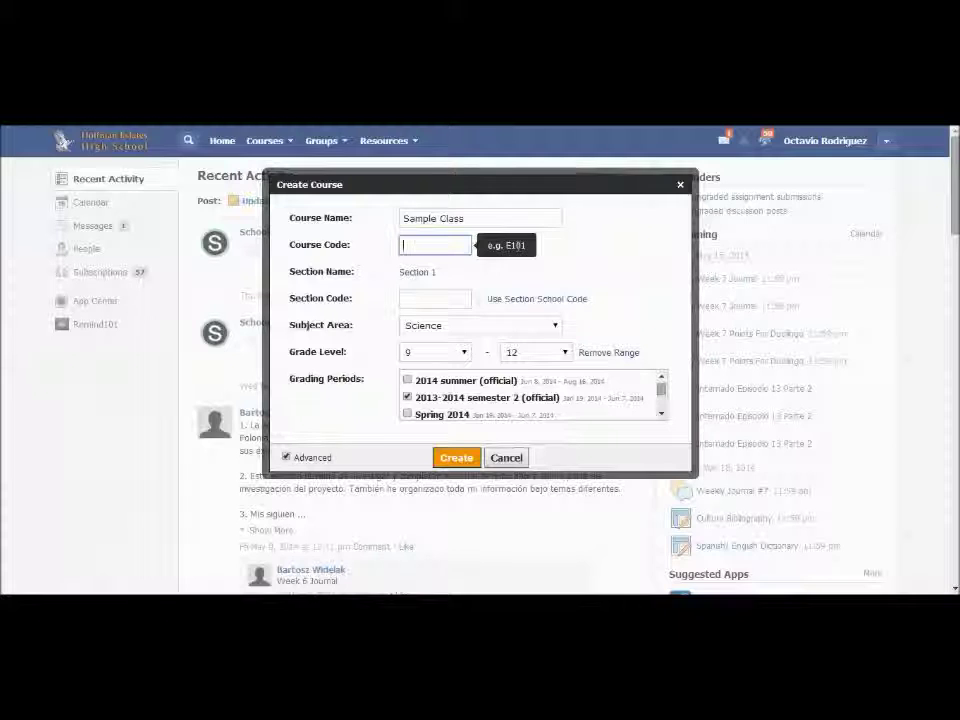
left_click(500, 302)
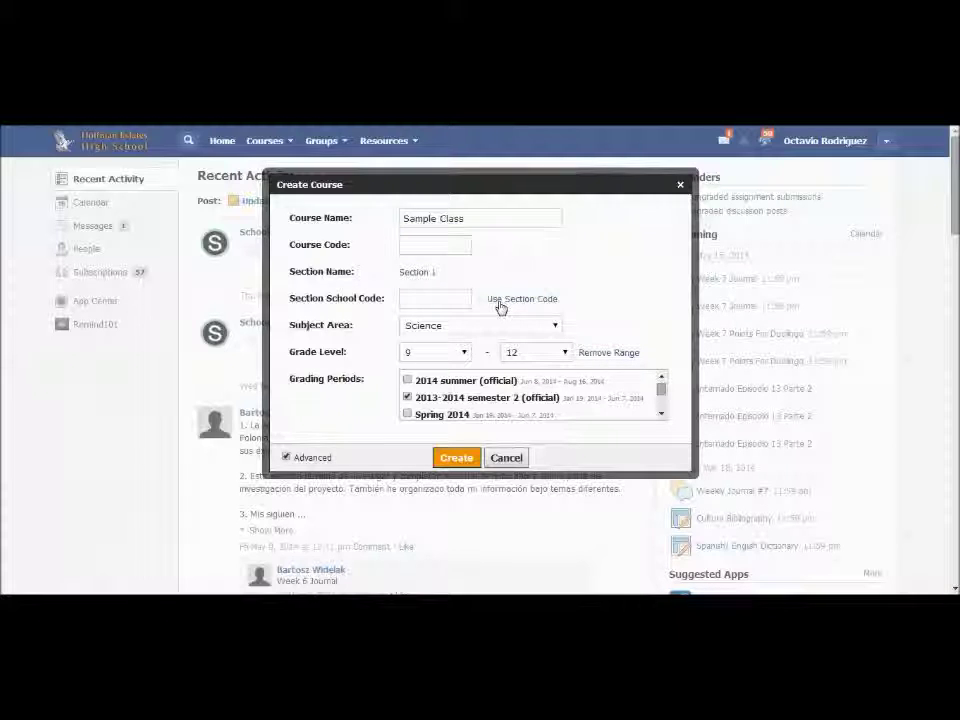
left_click(500, 302)
left_click(499, 303)
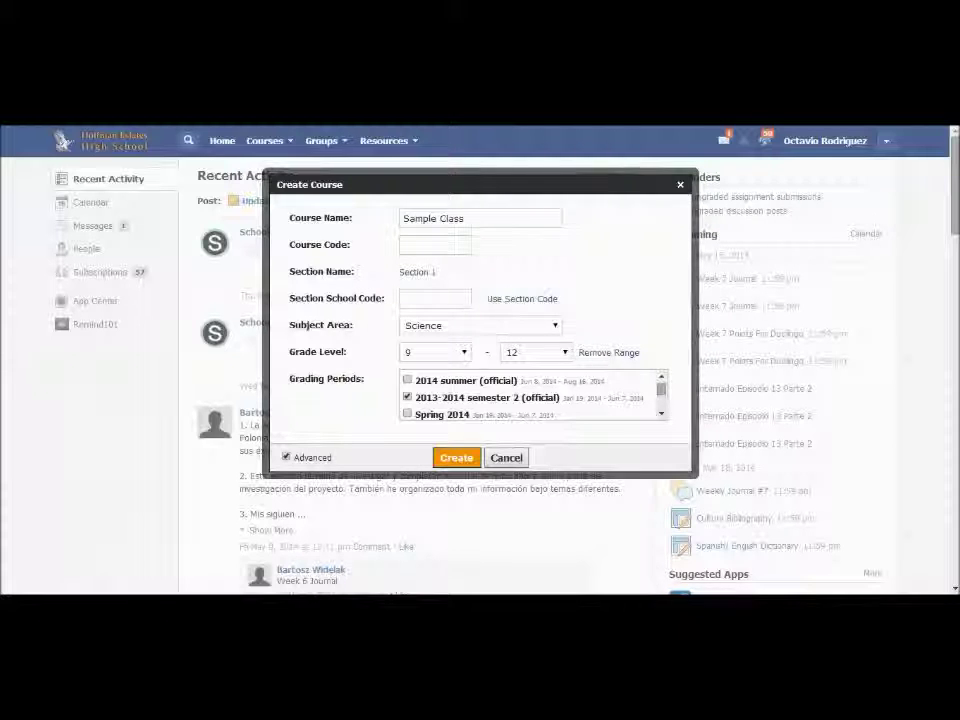
left_click(457, 459)
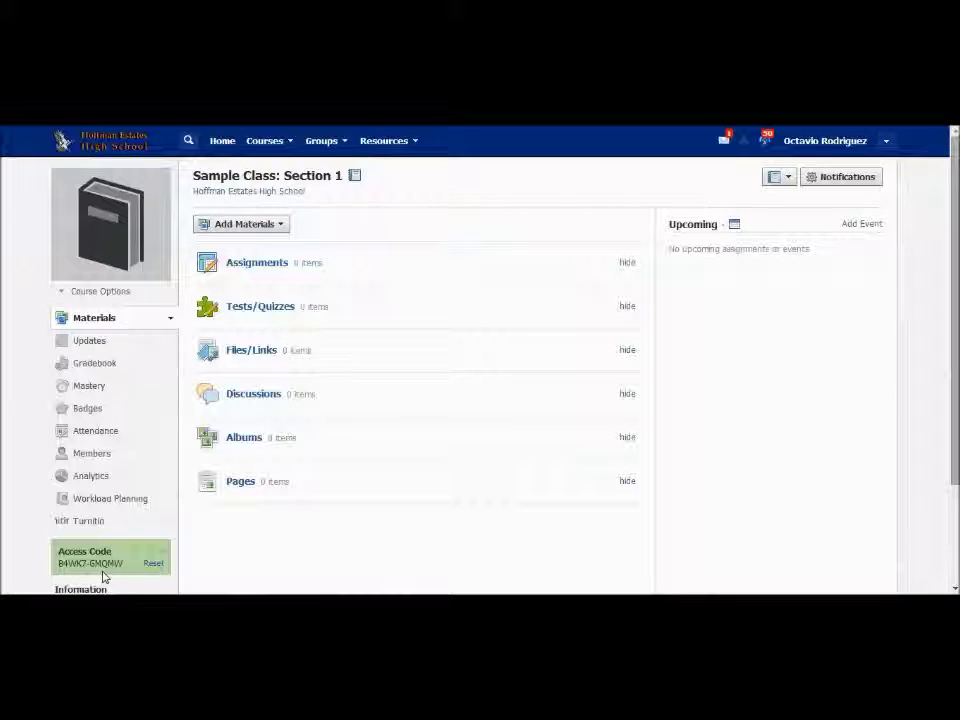
- Start a new materials folder titled Grammar with the description "I will put all grammar information in this folder."
scroll(104, 577, "down", 1)
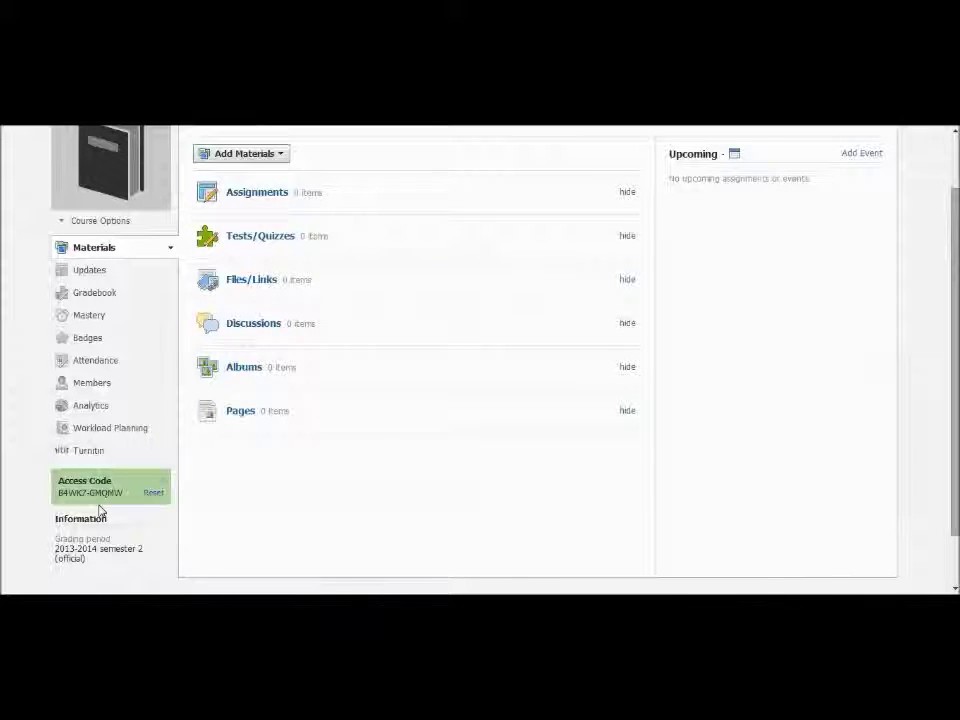
scroll(205, 520, "up", 2)
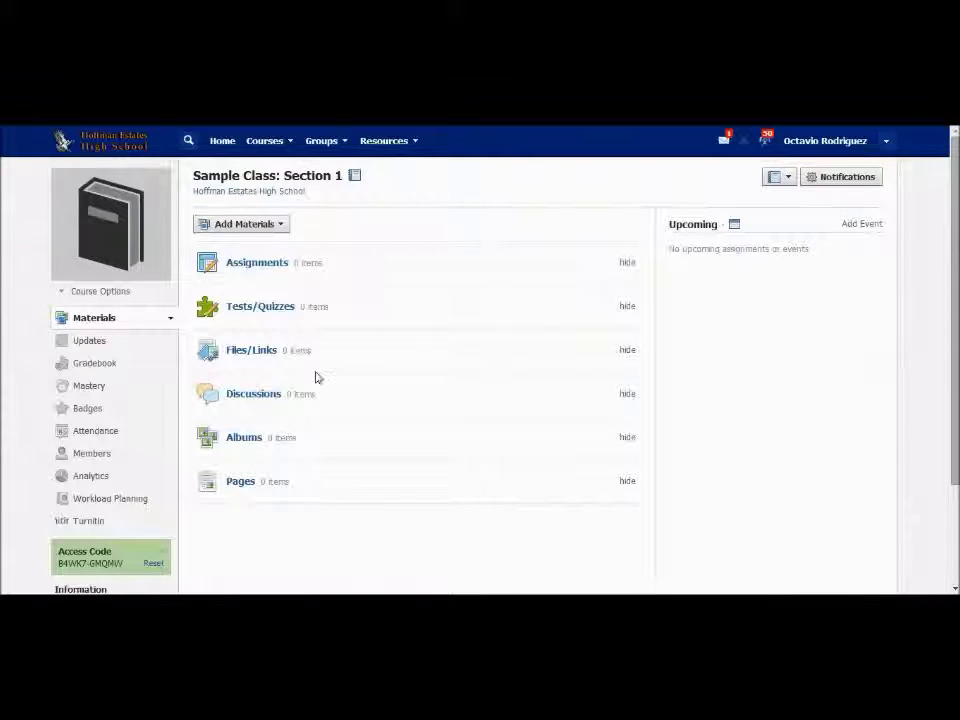
left_click(281, 225)
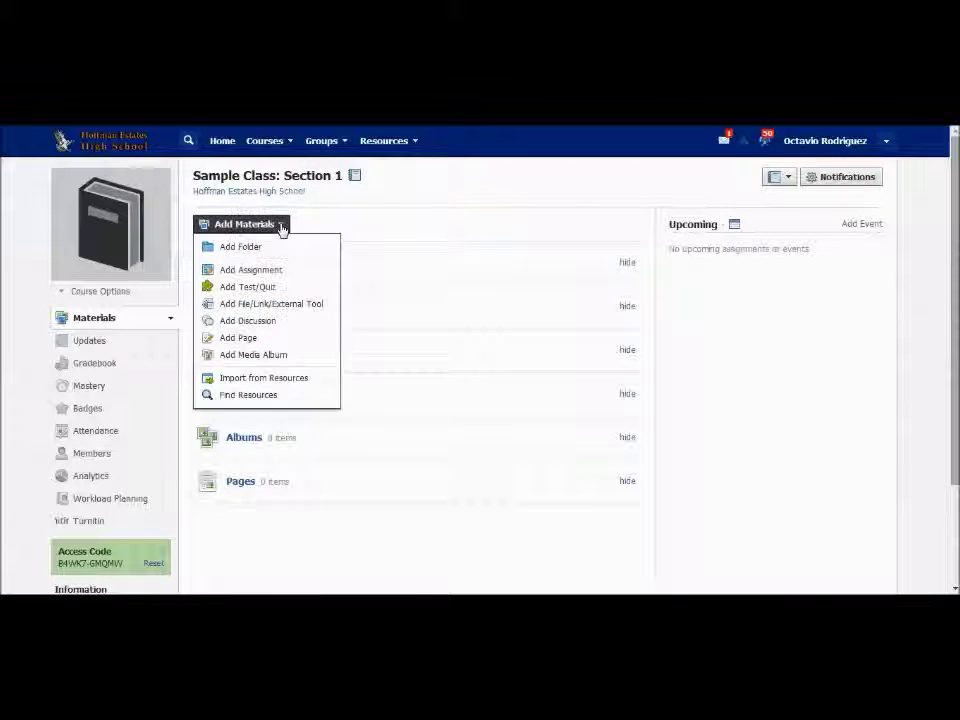
left_click(226, 250)
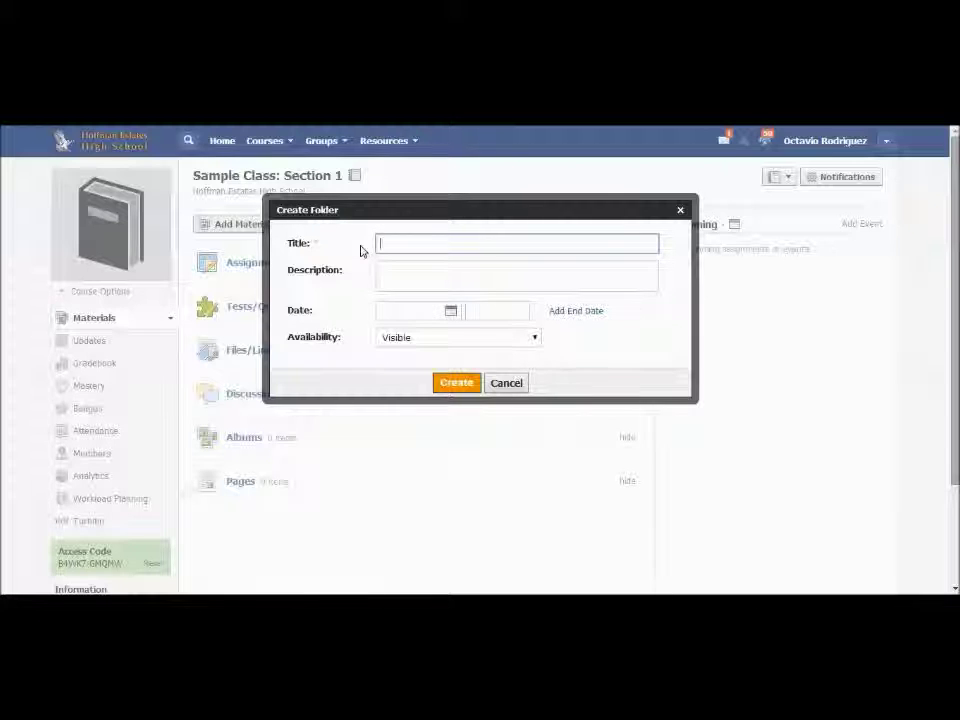
type("Grammar")
left_click(388, 268)
type("I will pu")
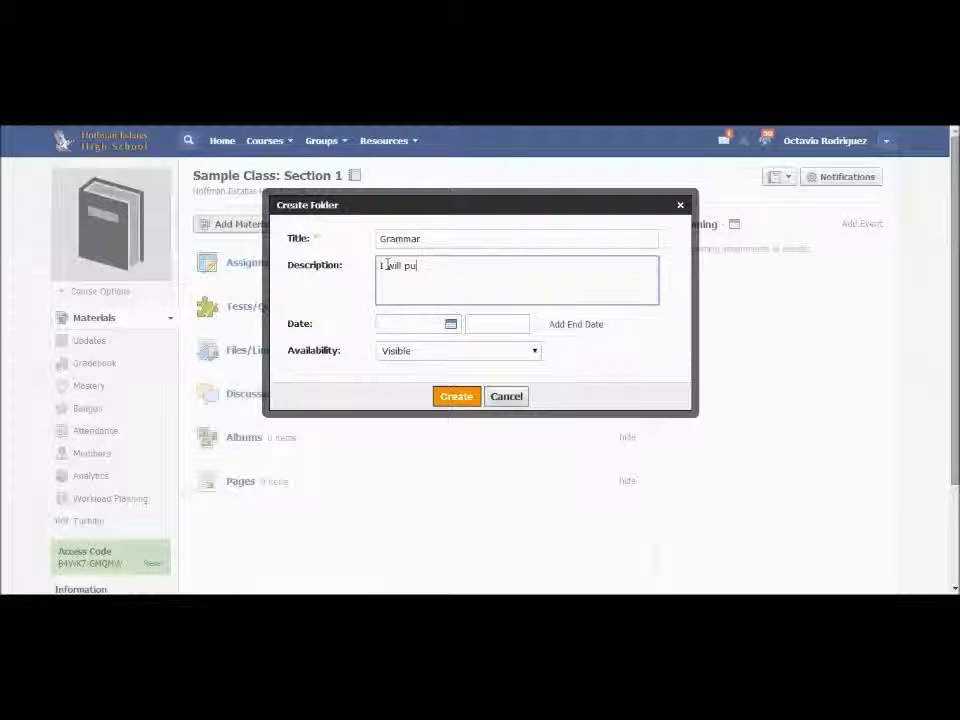
type("t all grammar information")
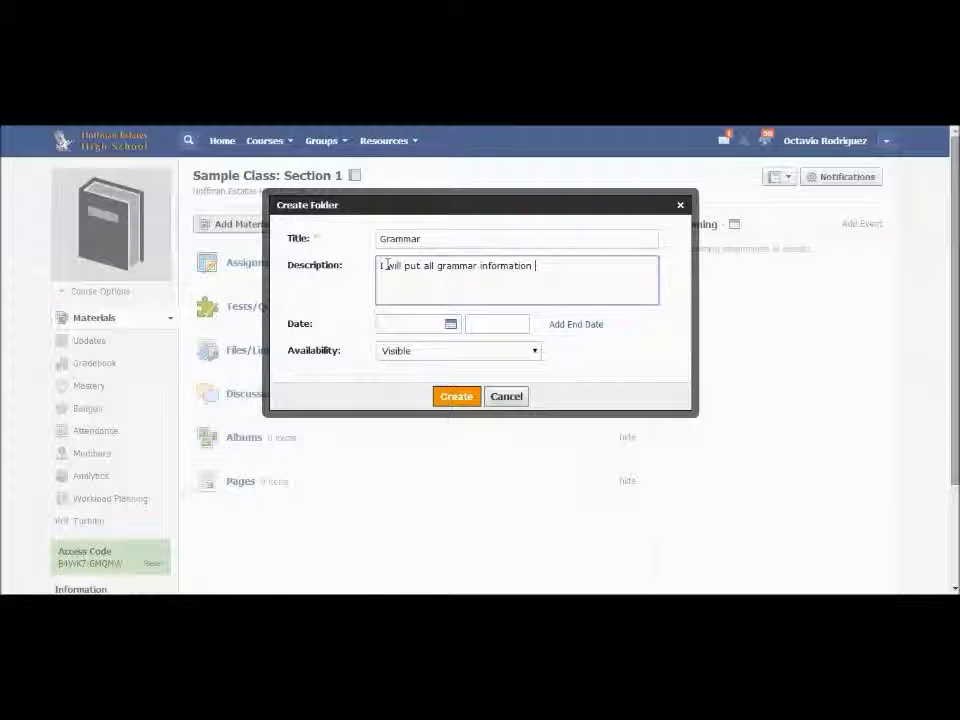
type("r.")
- Add an end date option to the Grammar folder, leave both dates blank with availability Visible, and create the folder
left_click(450, 327)
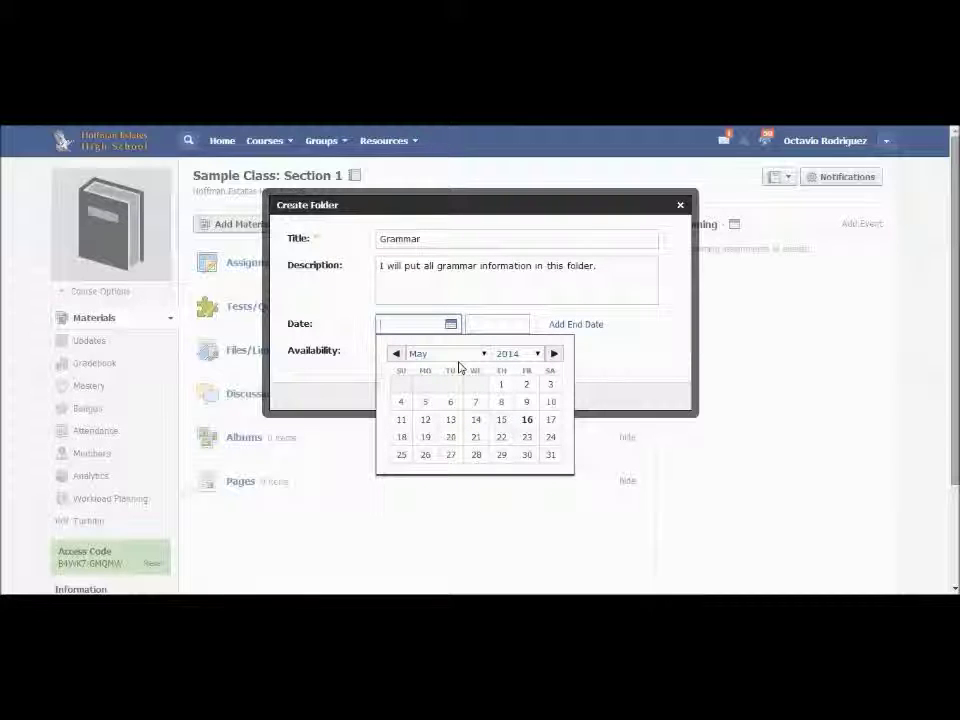
left_click(611, 349)
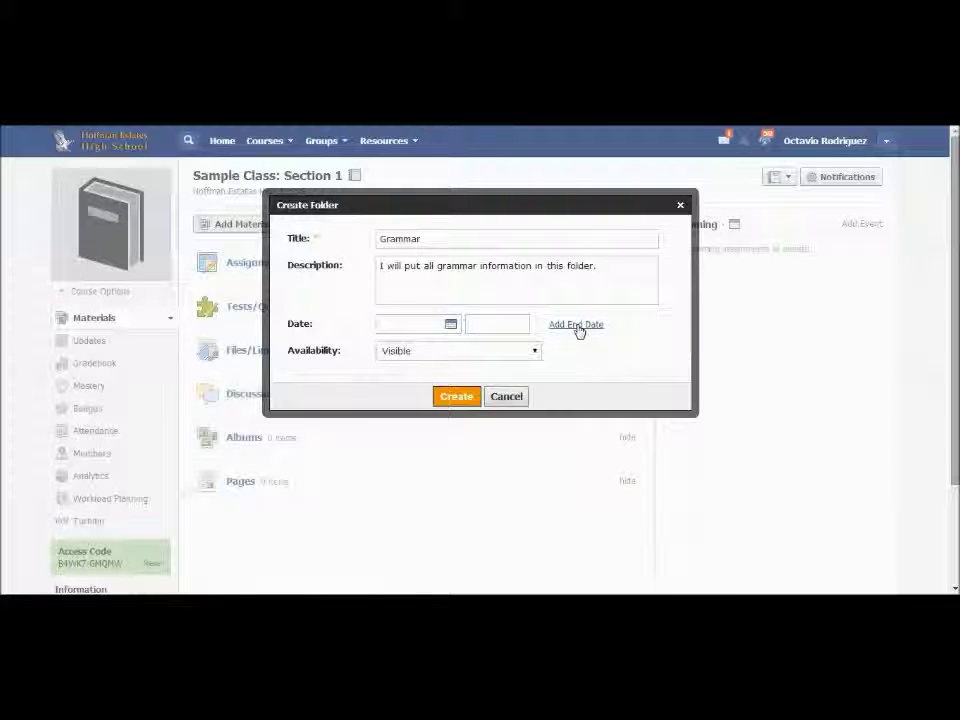
left_click(577, 326)
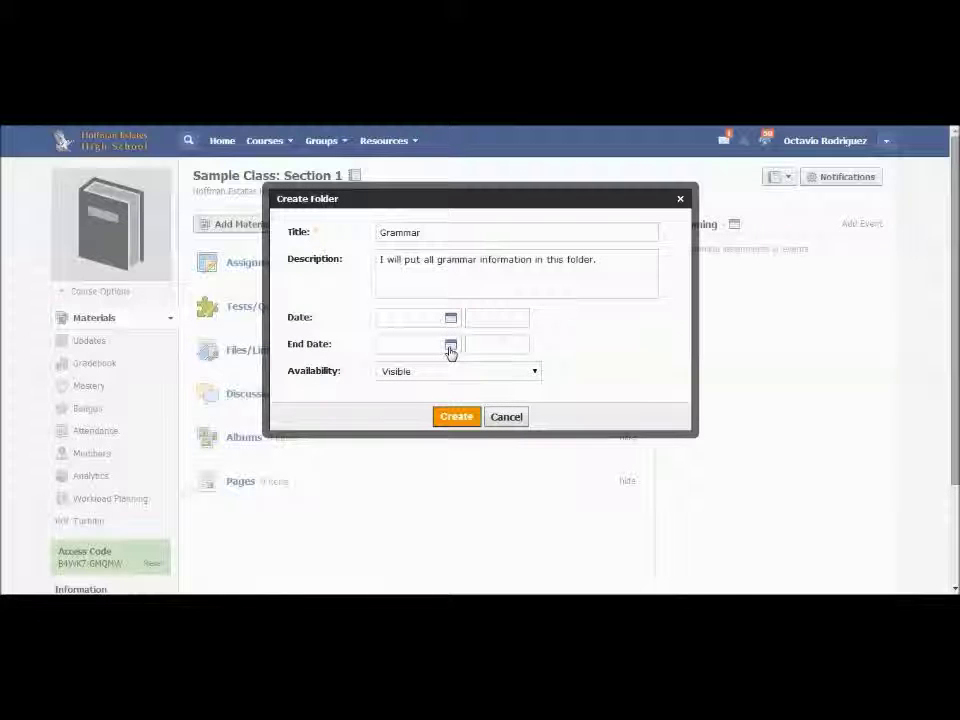
left_click(500, 317)
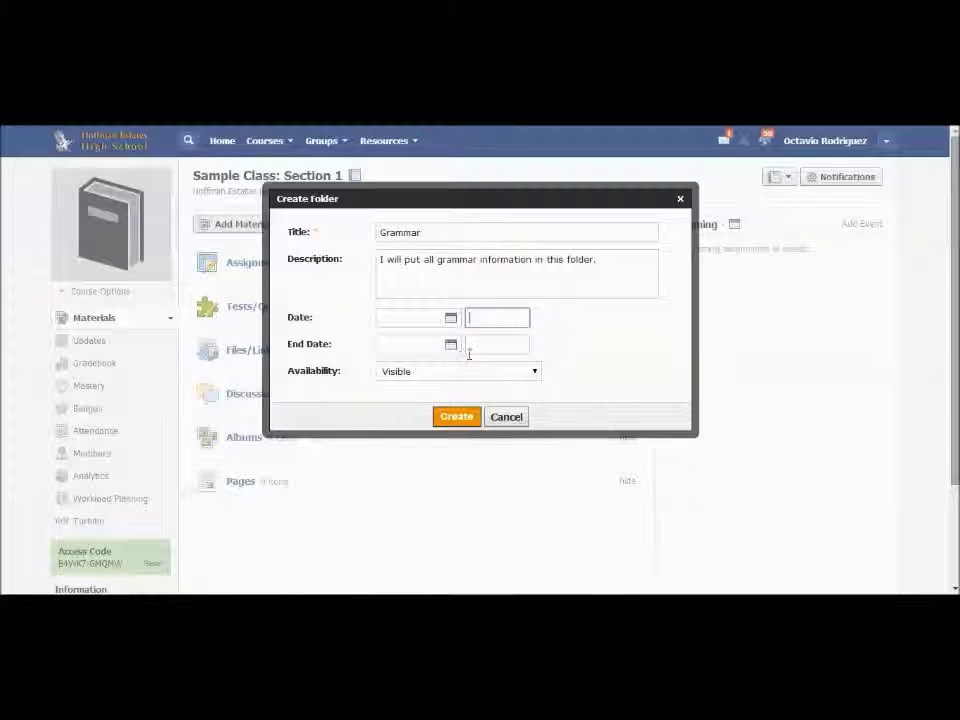
left_click(537, 374)
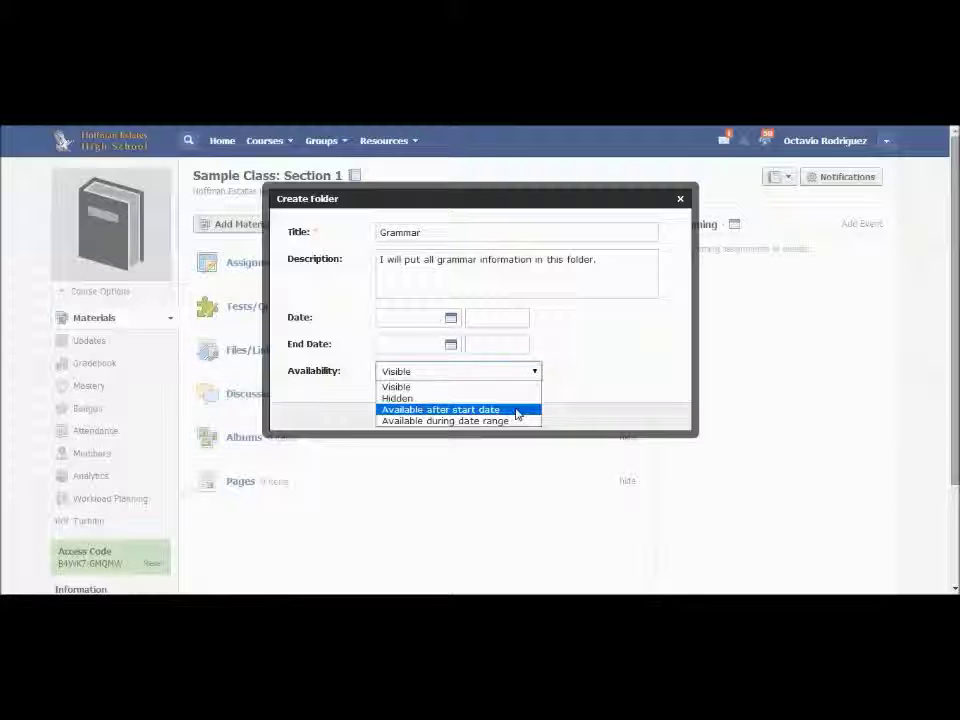
left_click(517, 389)
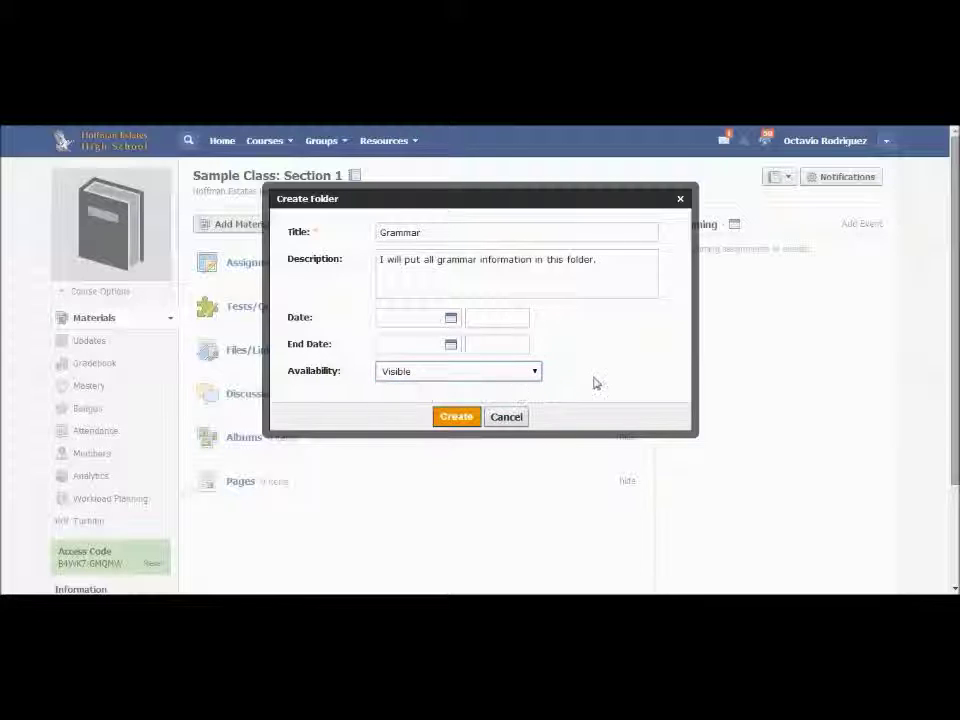
left_click(458, 416)
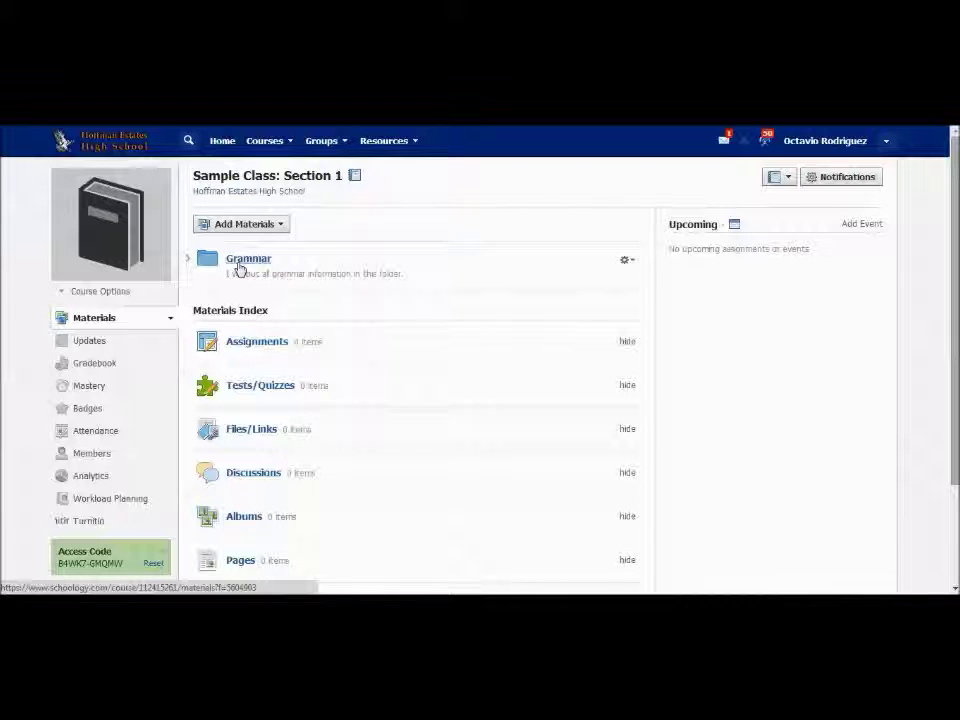
- Start a new materials folder titled Examples
left_click(283, 228)
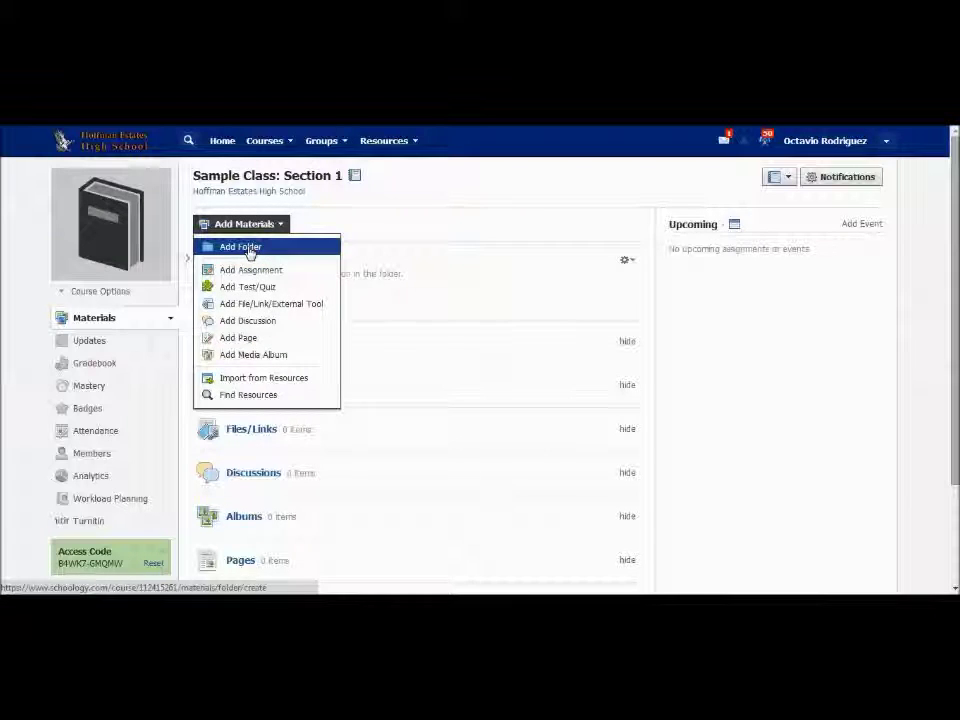
left_click(249, 250)
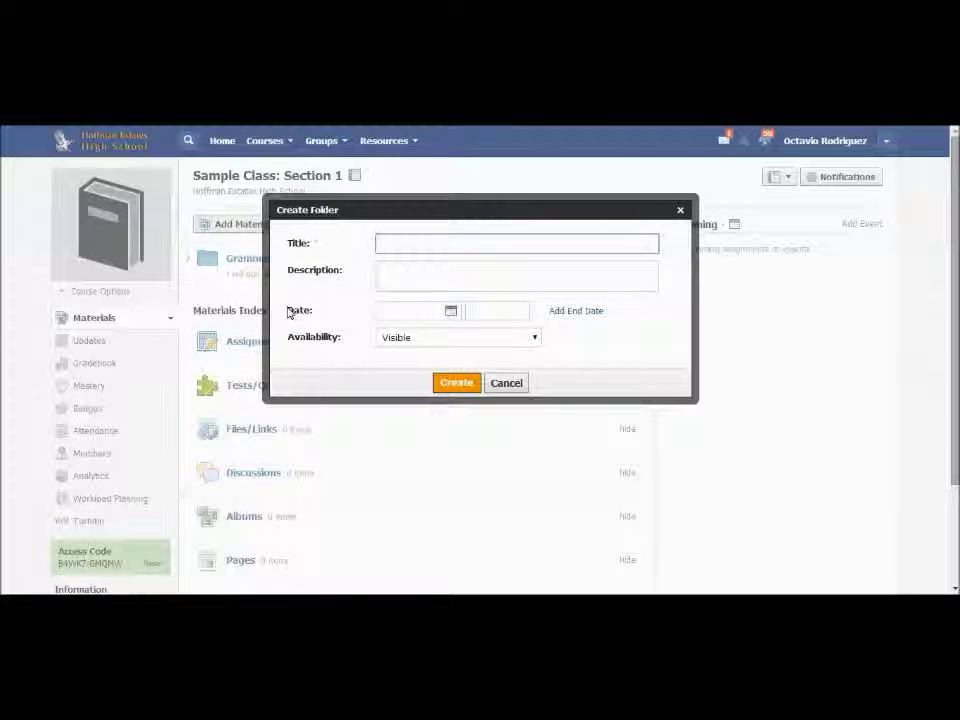
type("Exp")
type("mples")
- Enter the description "I will put all power point presentation here, all notes, all the material that my students will use to review or if they are absent."
left_click(414, 272)
type("I will put all ")
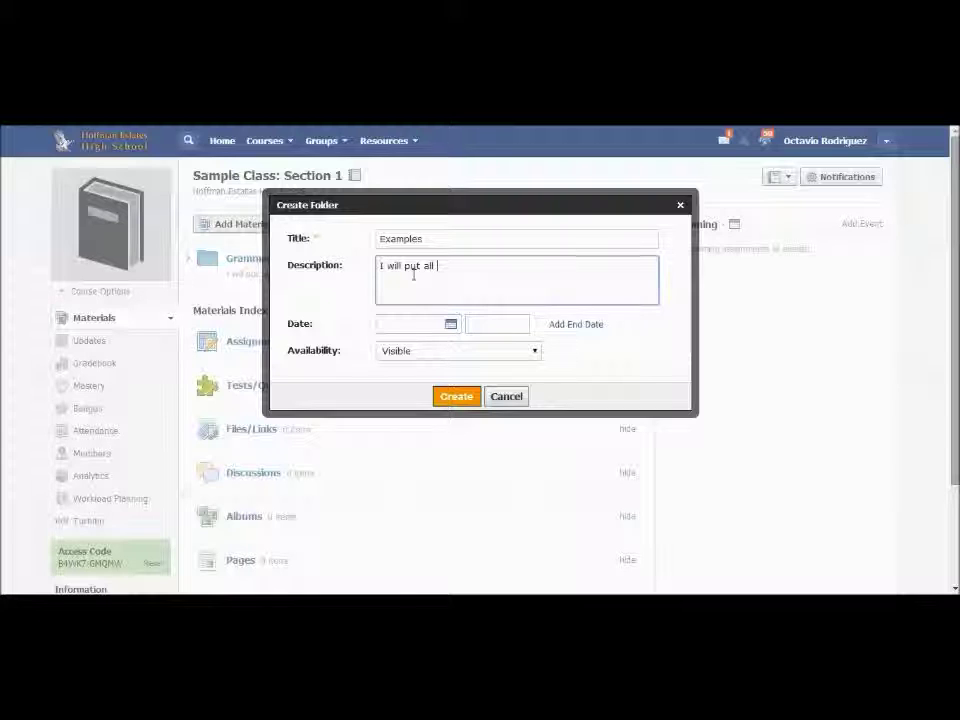
type("poere")
key("BackSpace")
key("BackSpace")
key("BackSpace")
key("BackSpace")
type("wer point presentati")
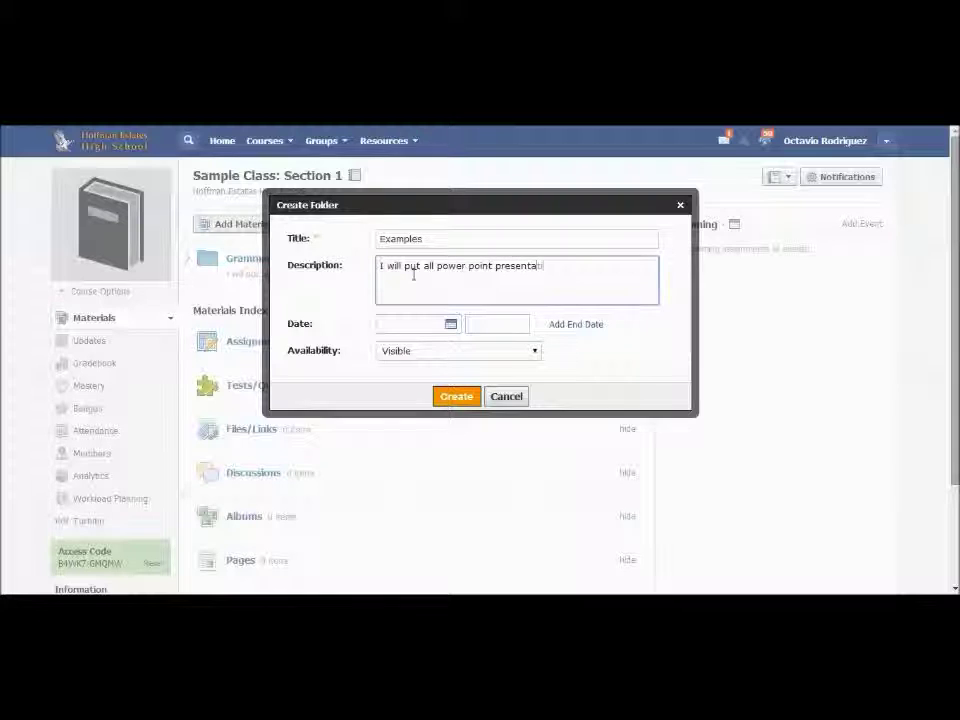
type("on here, all nd")
type("te")
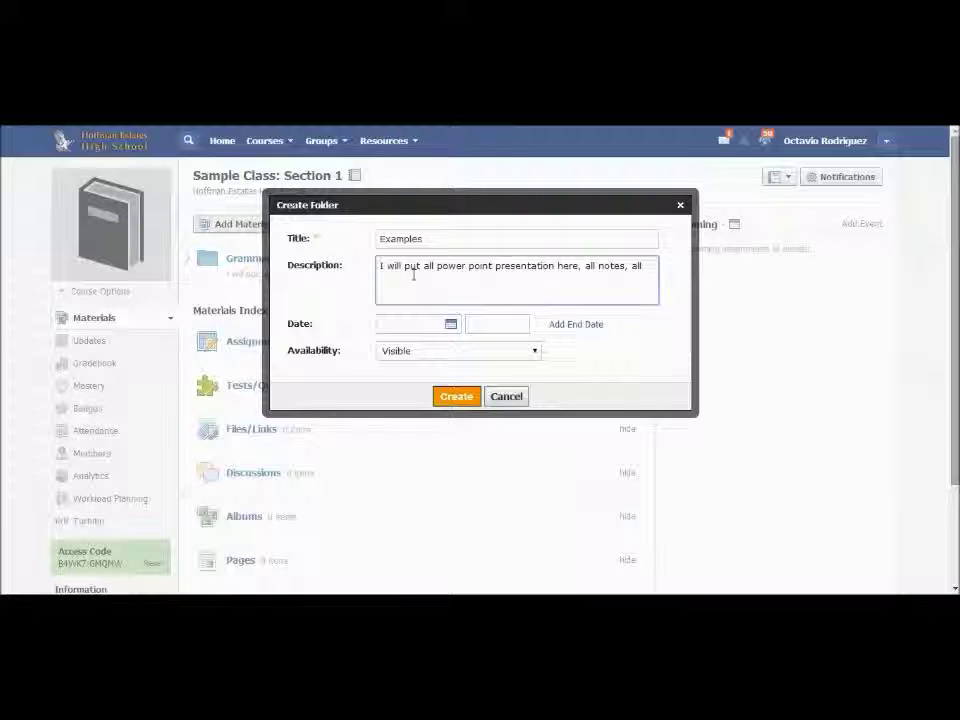
type("s, all ")
type("the ma")
type("terial that my stud")
type("ents ")
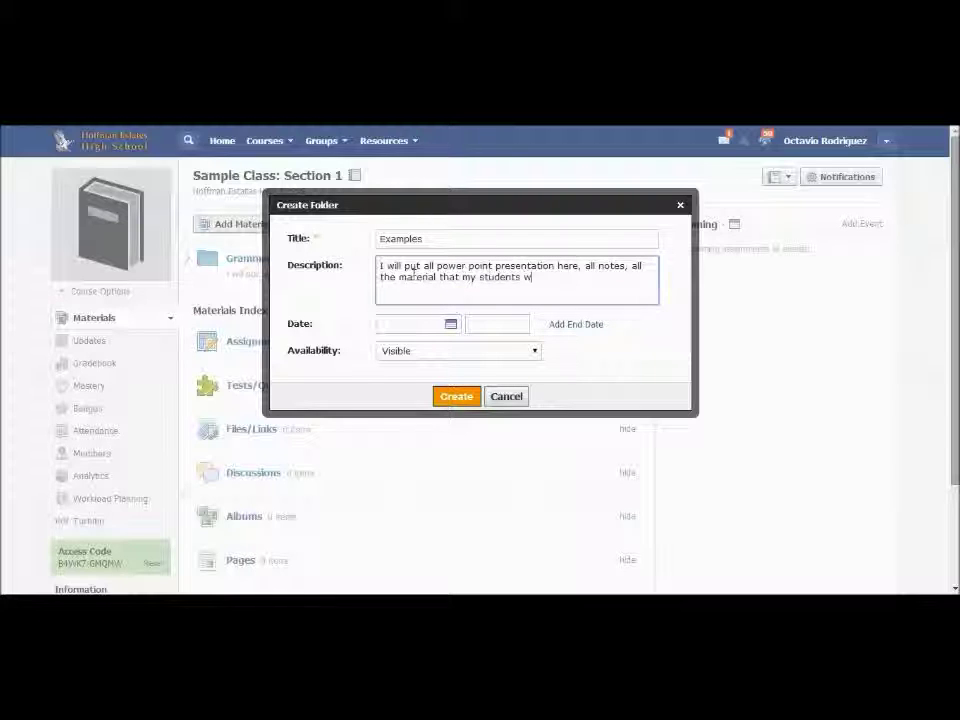
type("will use to review or if they are absent.")
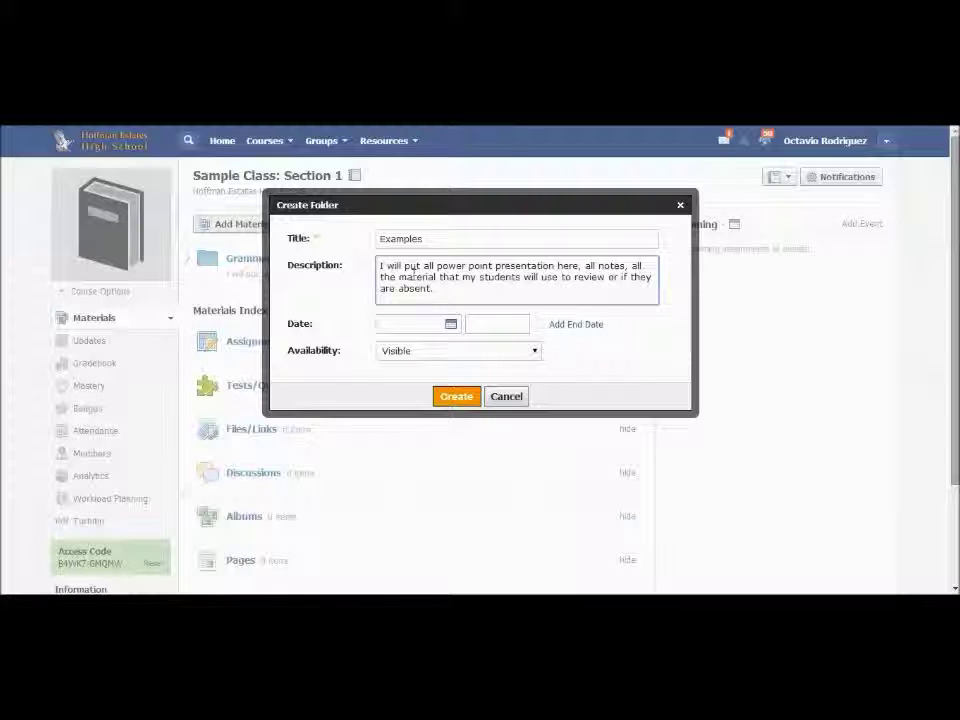
- Leave the Examples folder's date blank, keep its availability as Visible, and create the folder
left_click(451, 326)
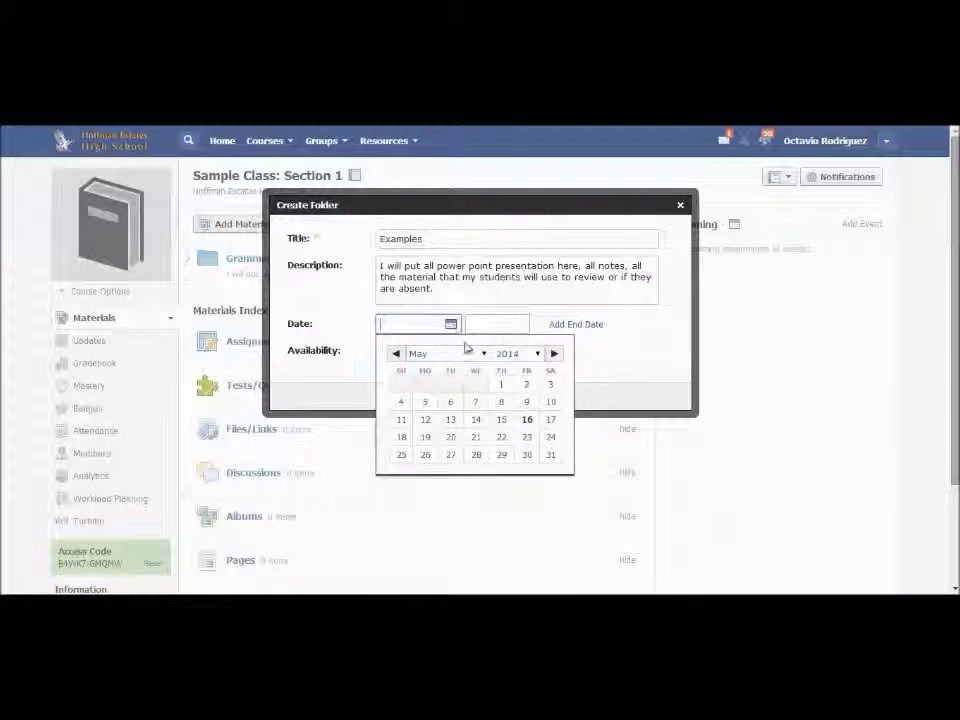
left_click(636, 378)
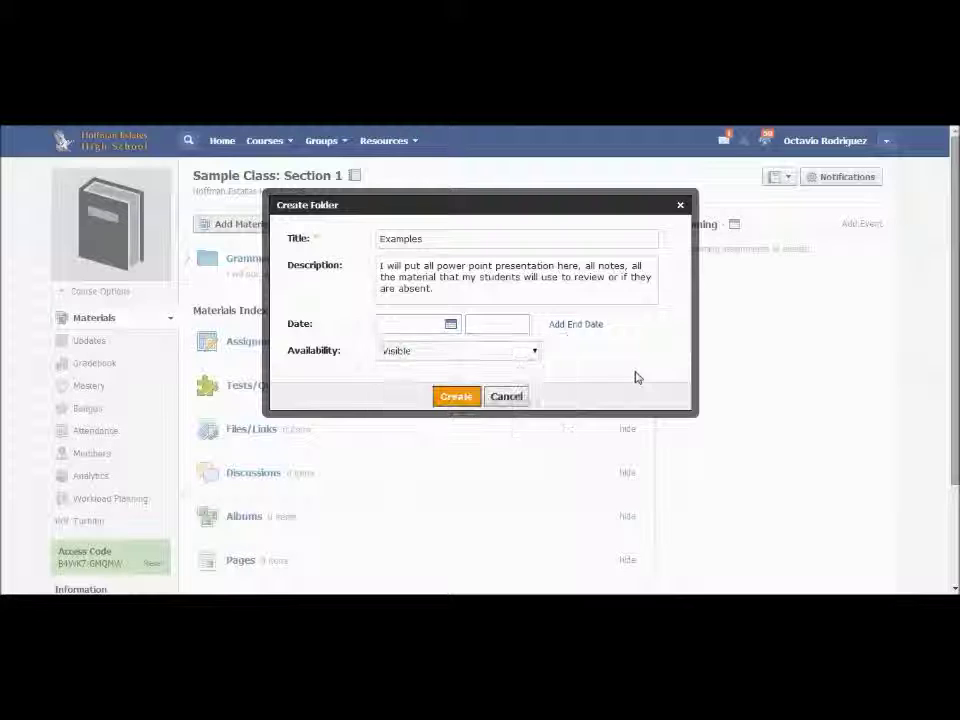
left_click(538, 353)
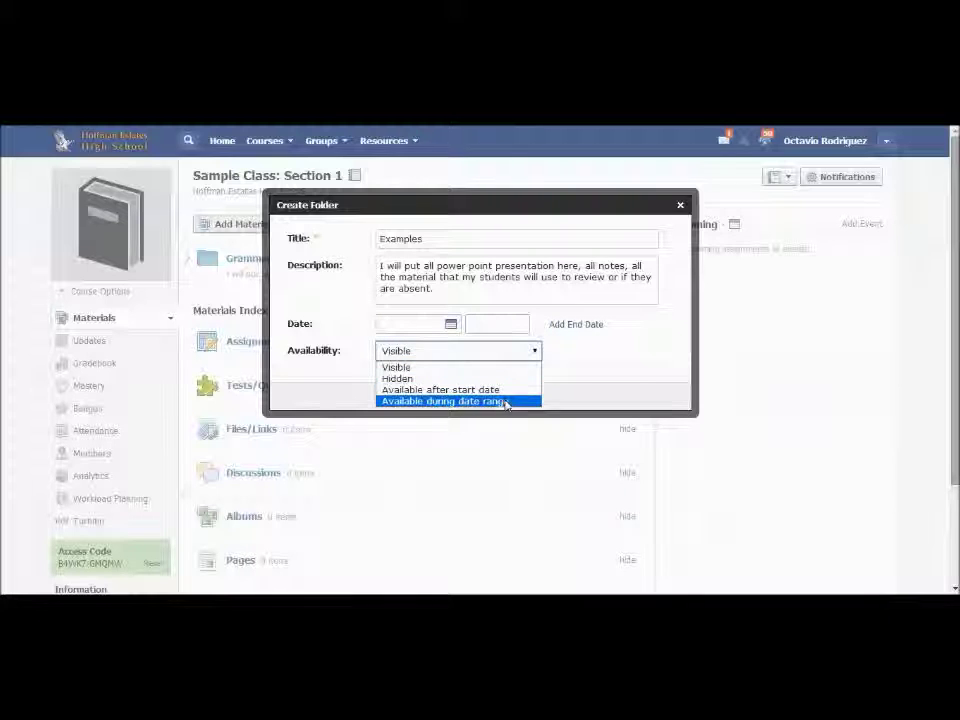
left_click(561, 360)
left_click(456, 396)
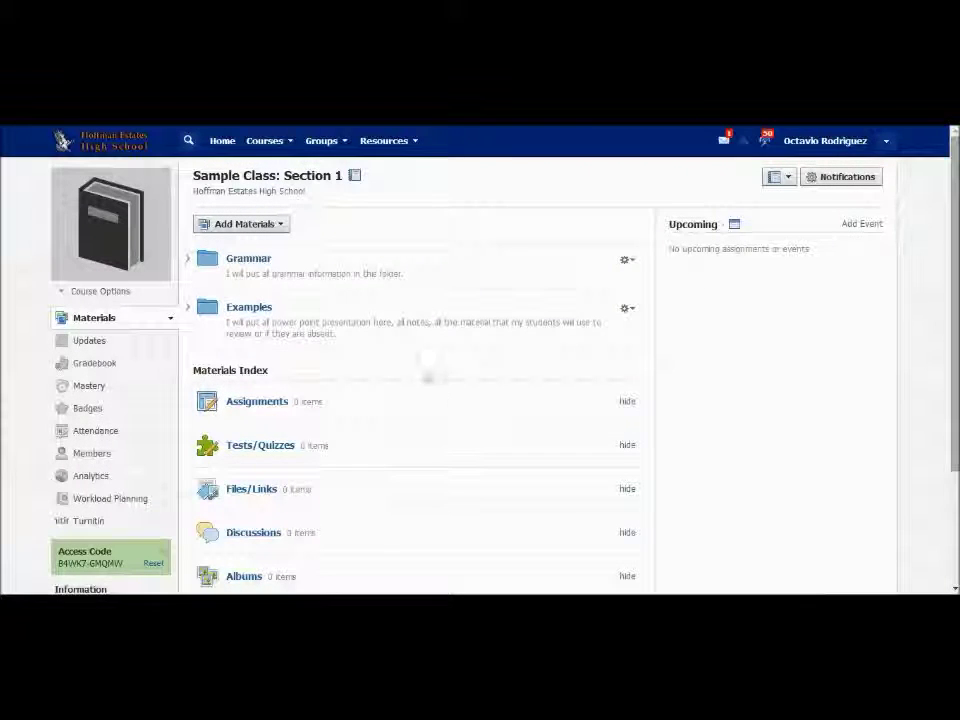
- Create a materials folder titled Assignments with the description "All work that students need to turn in will go in this folder."
left_click(283, 226)
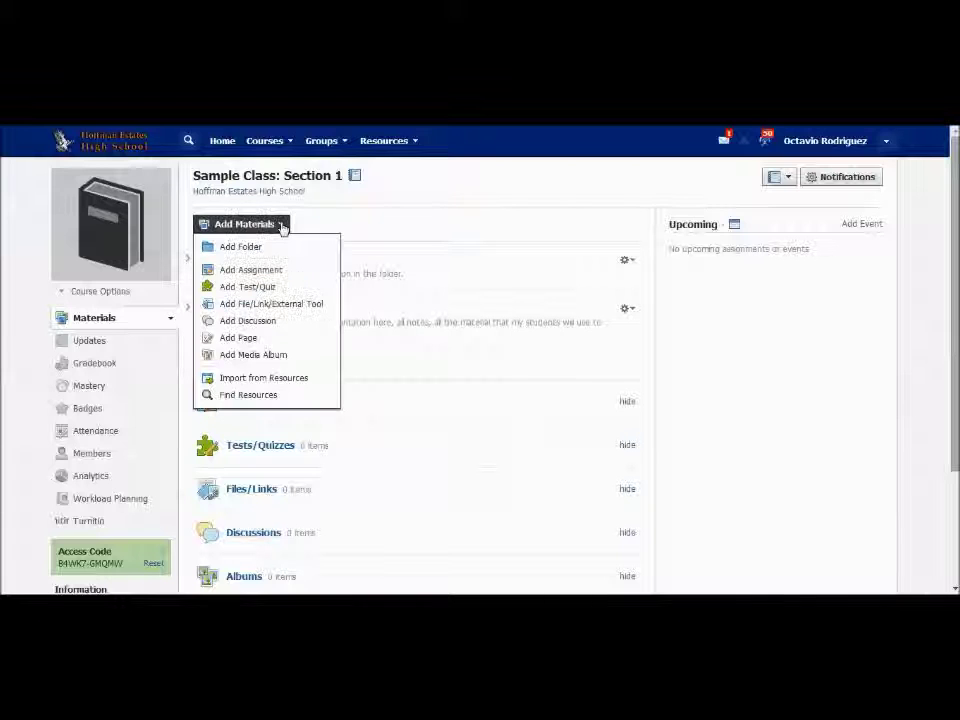
left_click(236, 245)
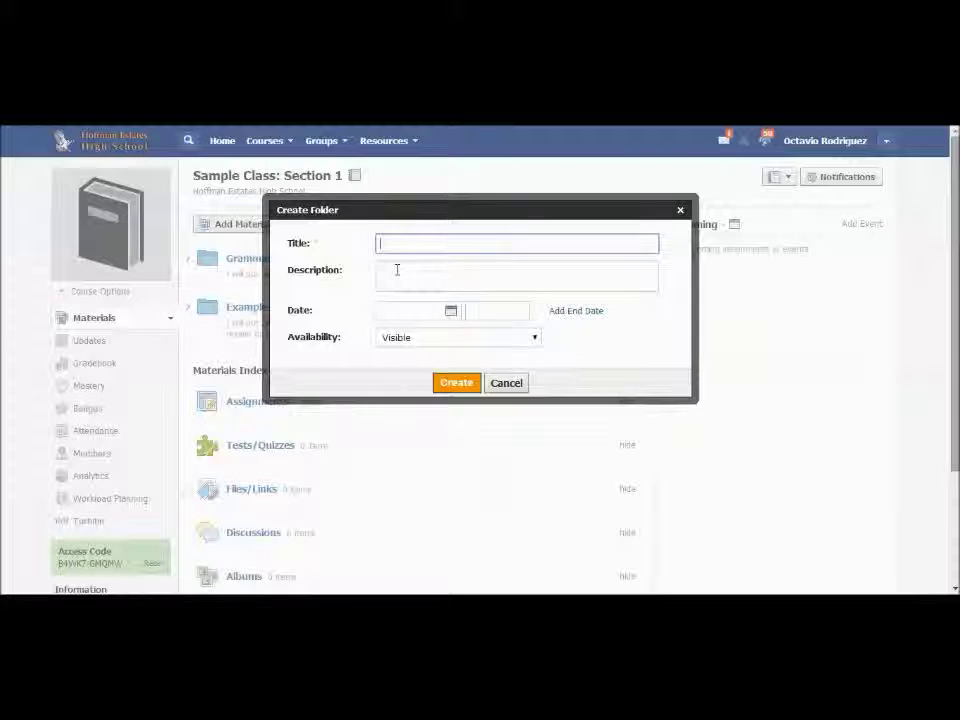
type("Assig")
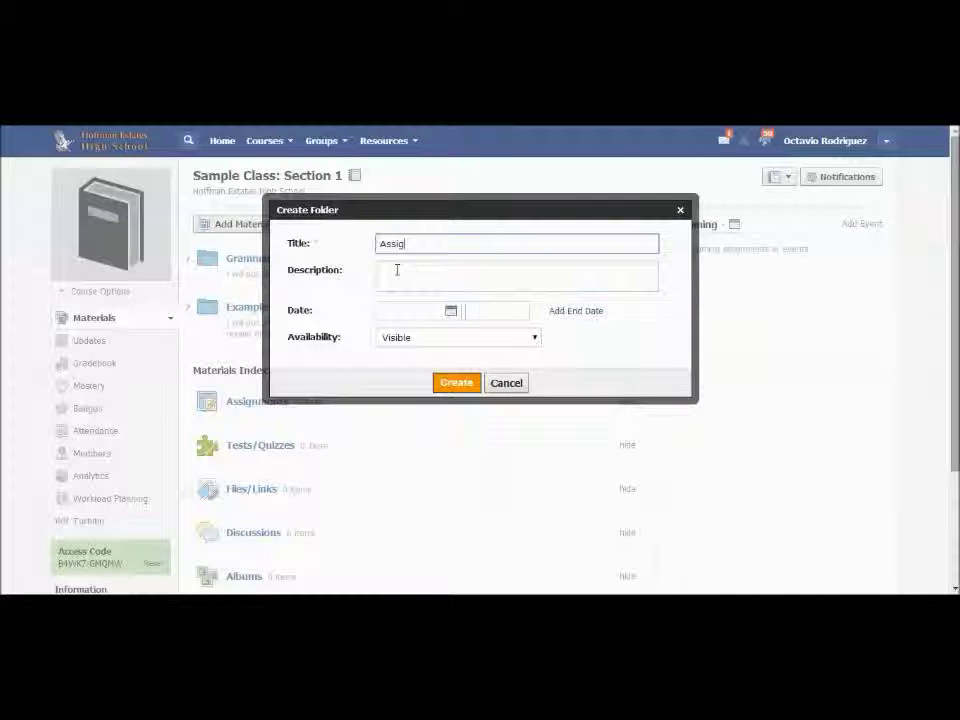
type("nments")
left_click(398, 269)
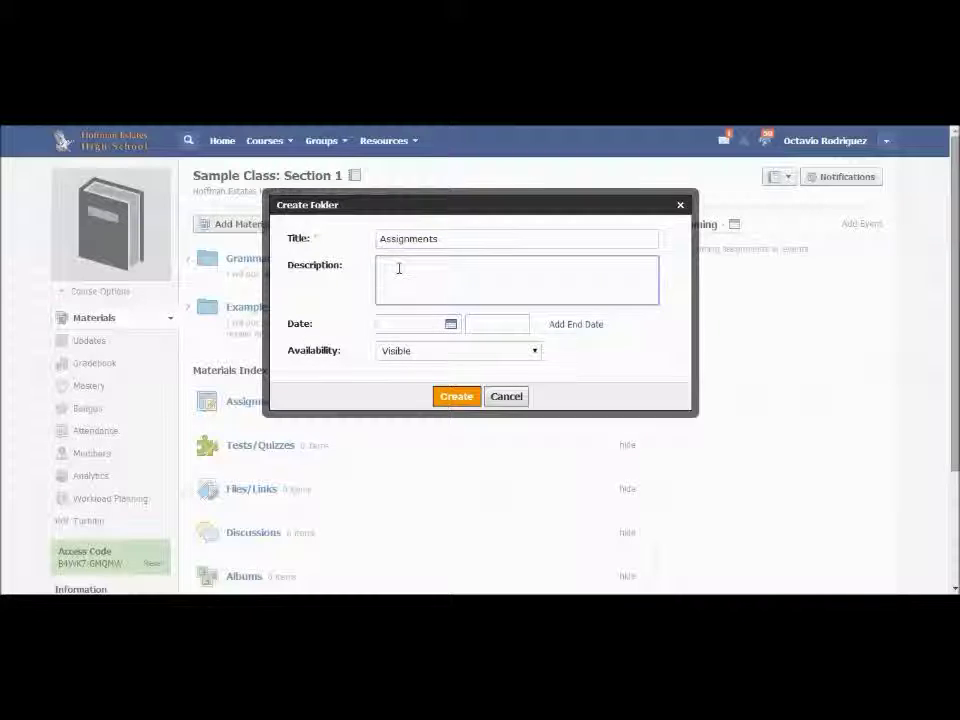
type("All work ")
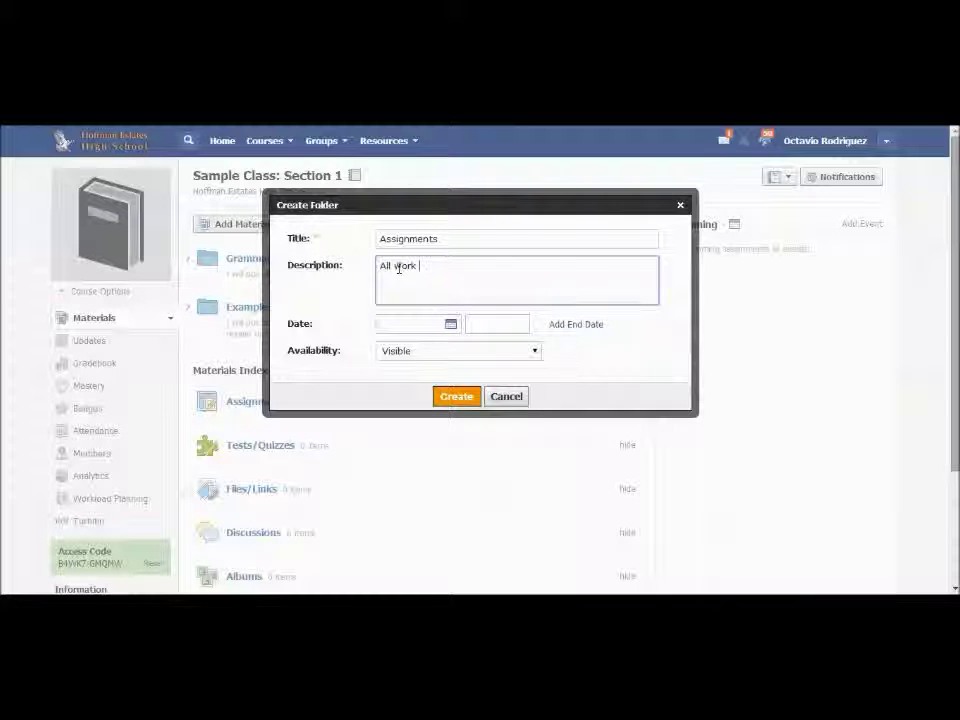
type("that students need to turn in will go in thes")
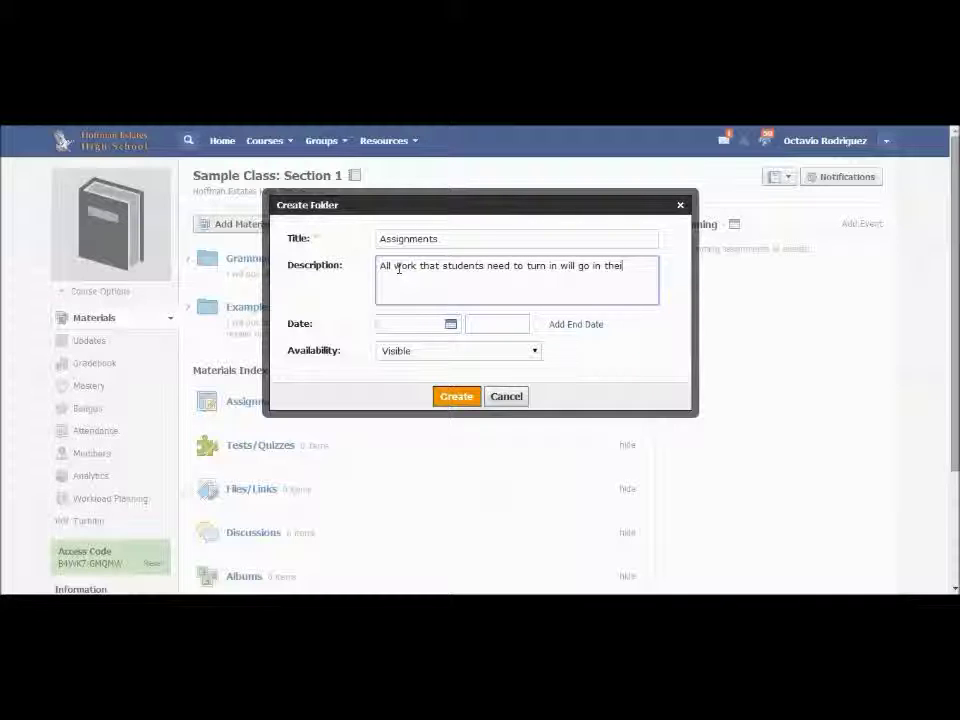
key("BackSpace")
key("BackSpace")
type("is c")
left_click(455, 397)
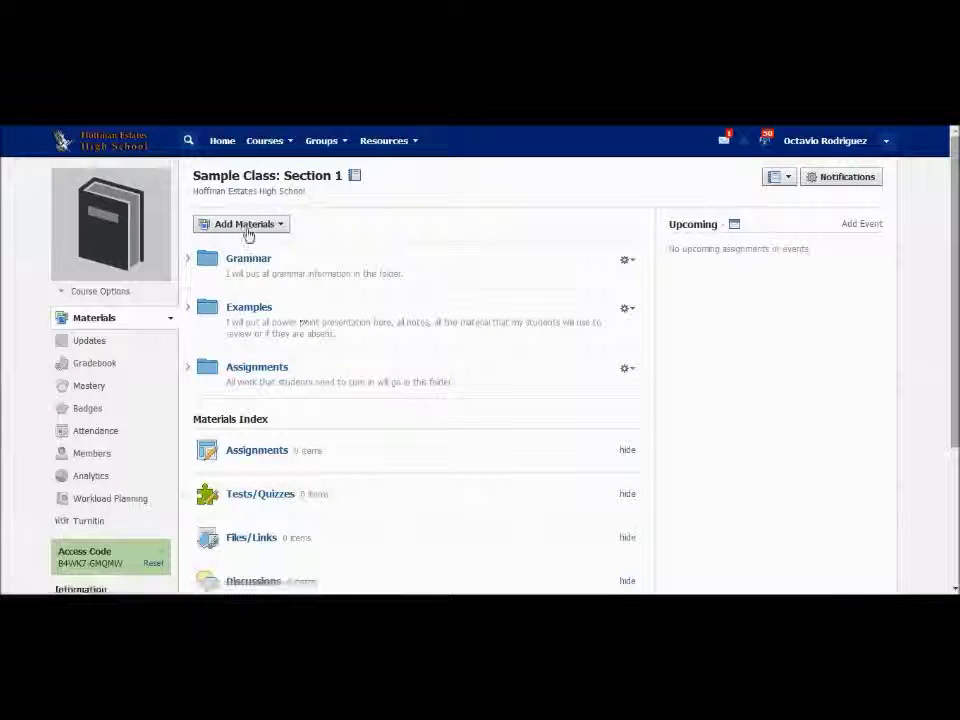
- Start a materials folder titled Videos with the description "I will either put links to videos that I would like students to watch or upload them."
left_click(246, 226)
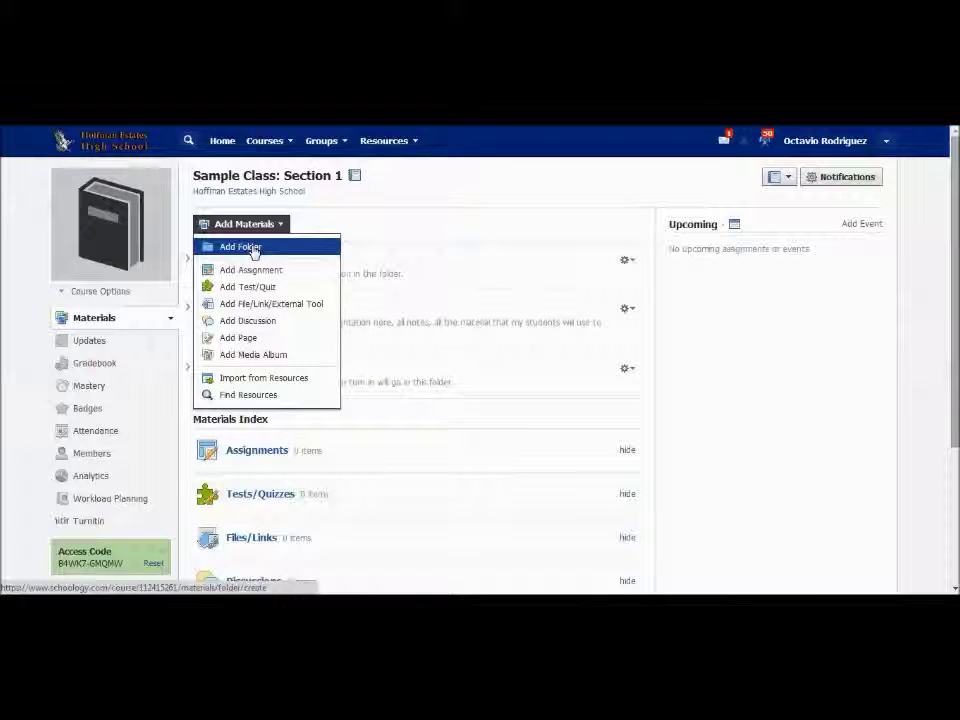
left_click(251, 248)
type("Videos")
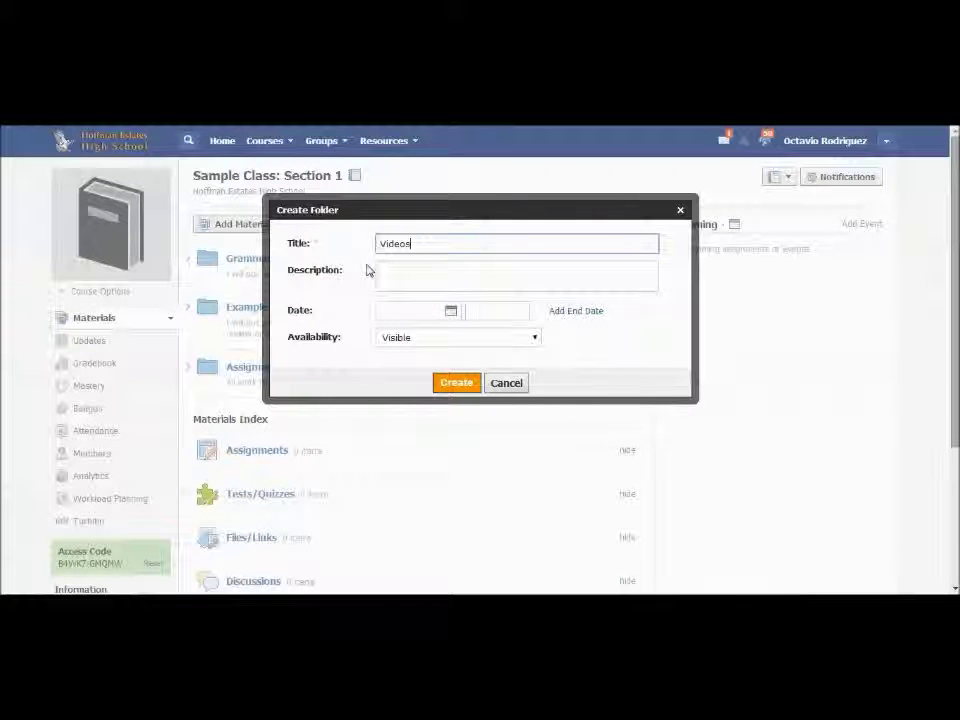
left_click(422, 268)
type("1 will either ")
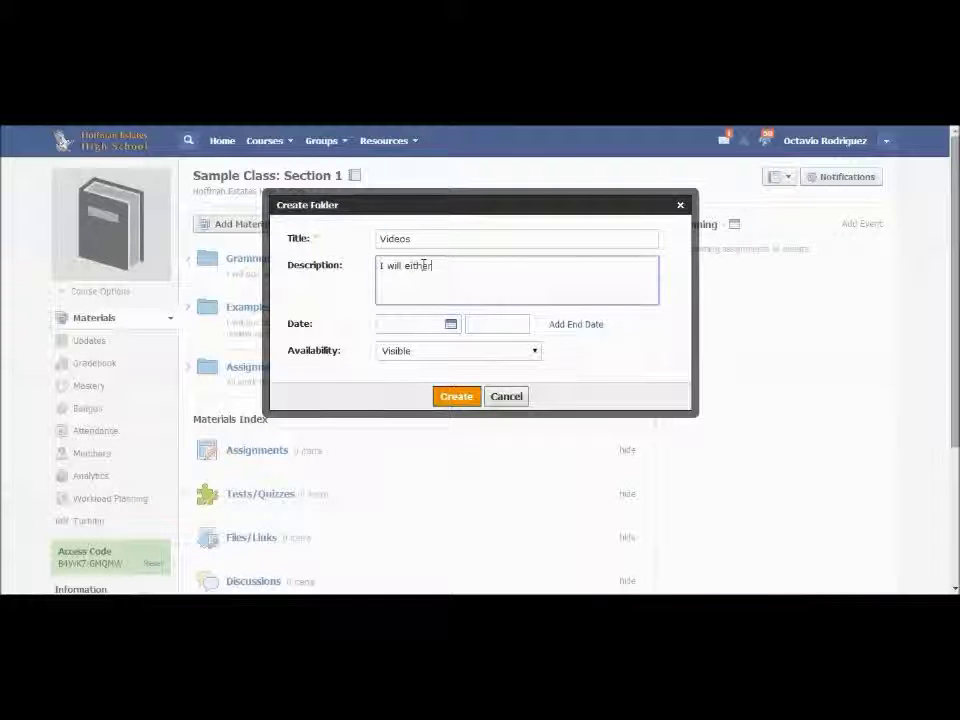
type("put links to videos that I would l")
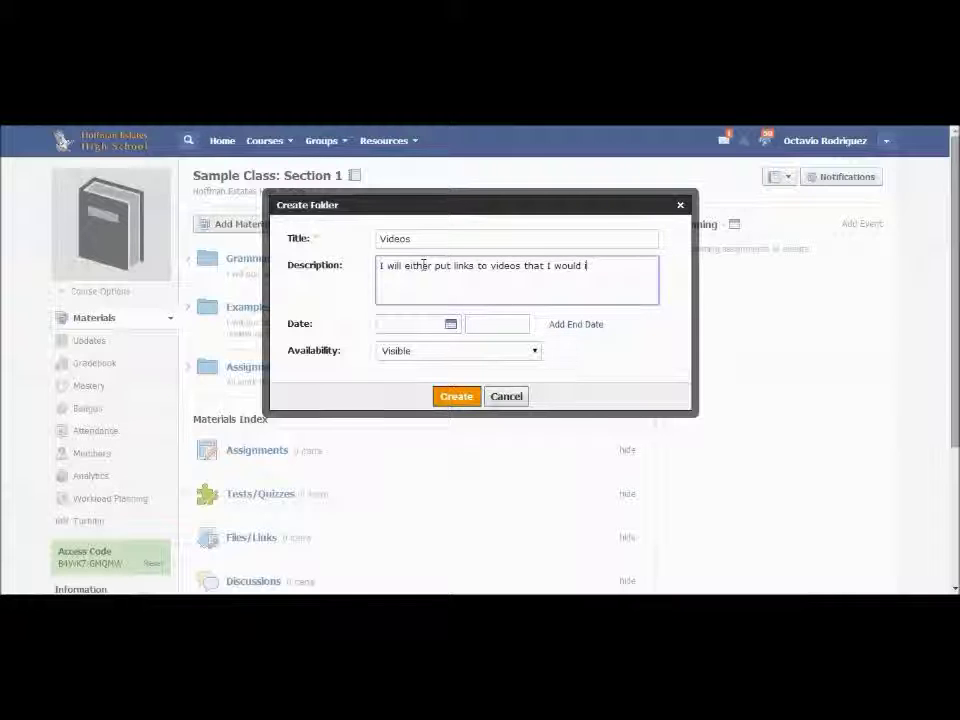
type("ike tha")
key("BackSpace")
key("BackSpace")
key("BackSpace")
type("stude")
type("nts to wat")
type("ch or u")
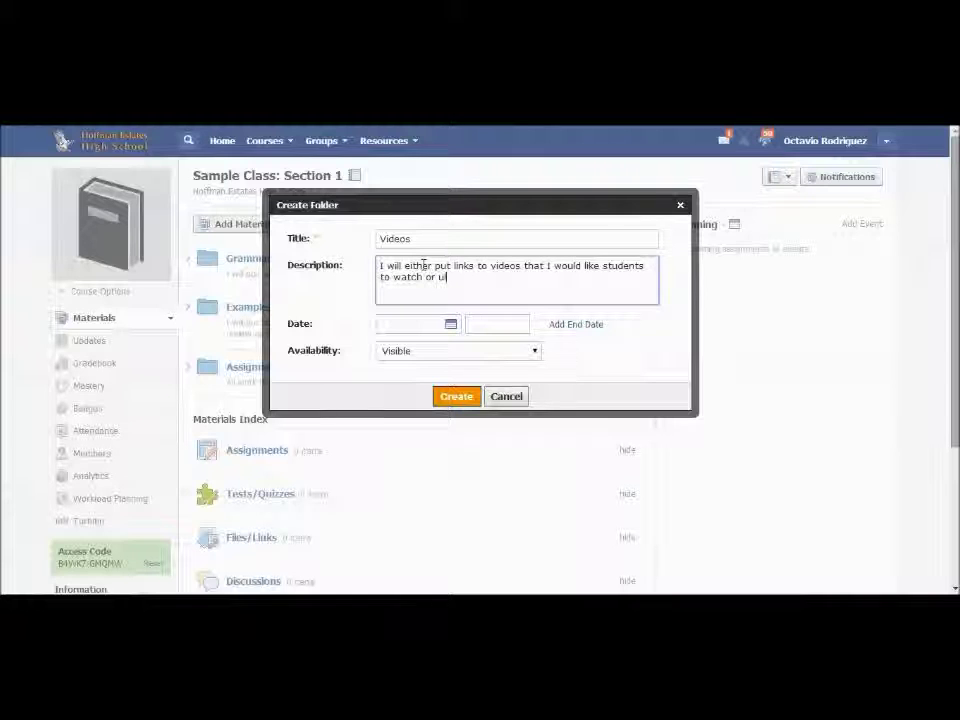
type("pload them.")
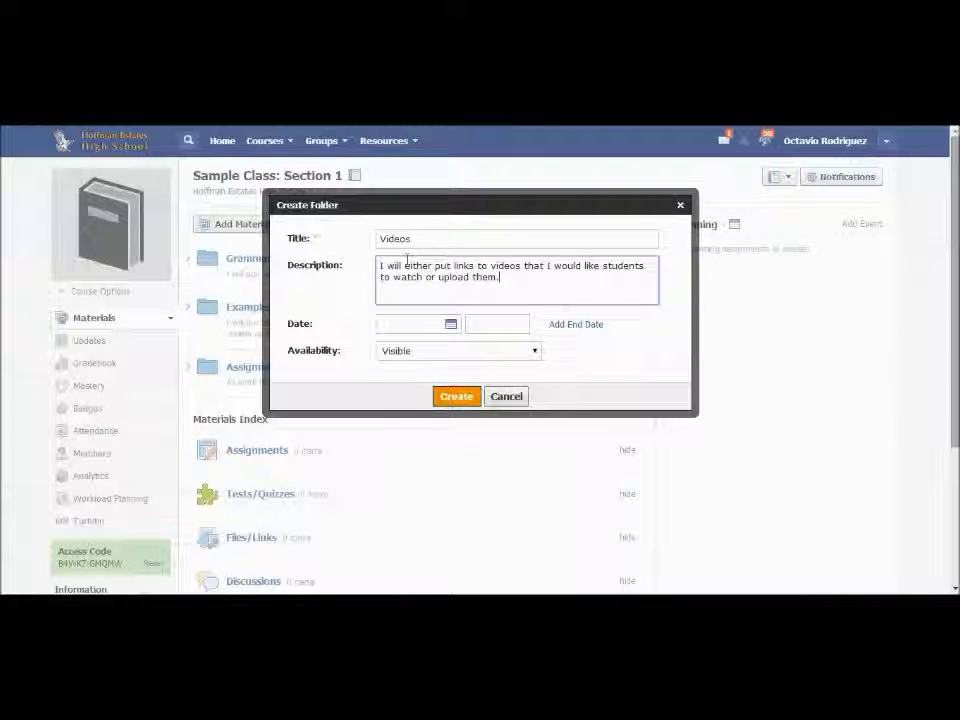
- Keep the Videos folder's availability as Visible and create the folder
left_click(536, 350)
left_click(514, 368)
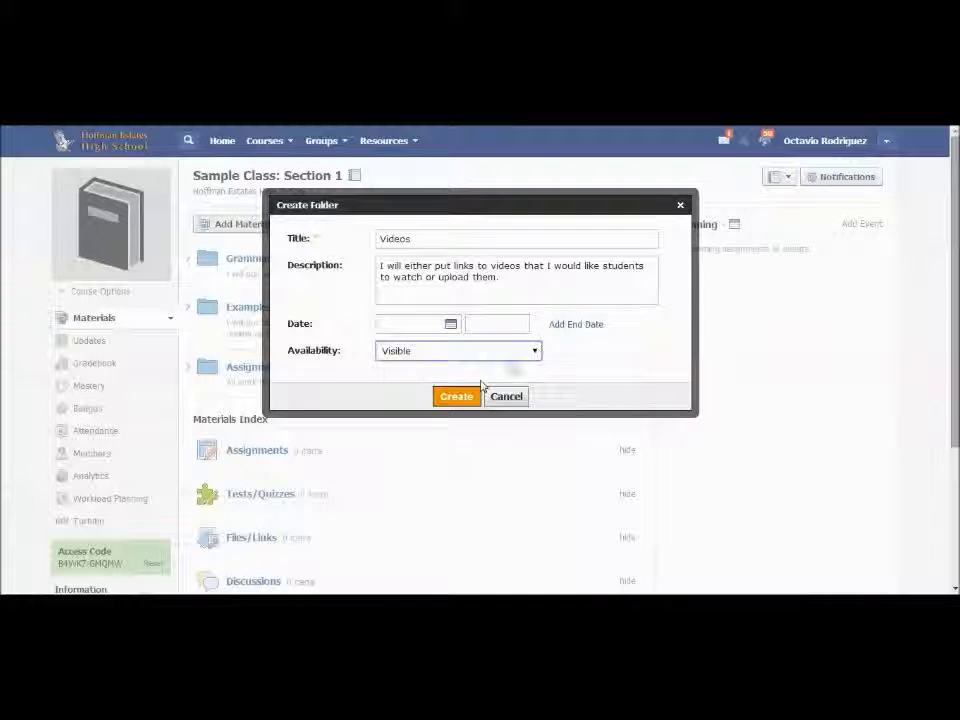
left_click(456, 396)
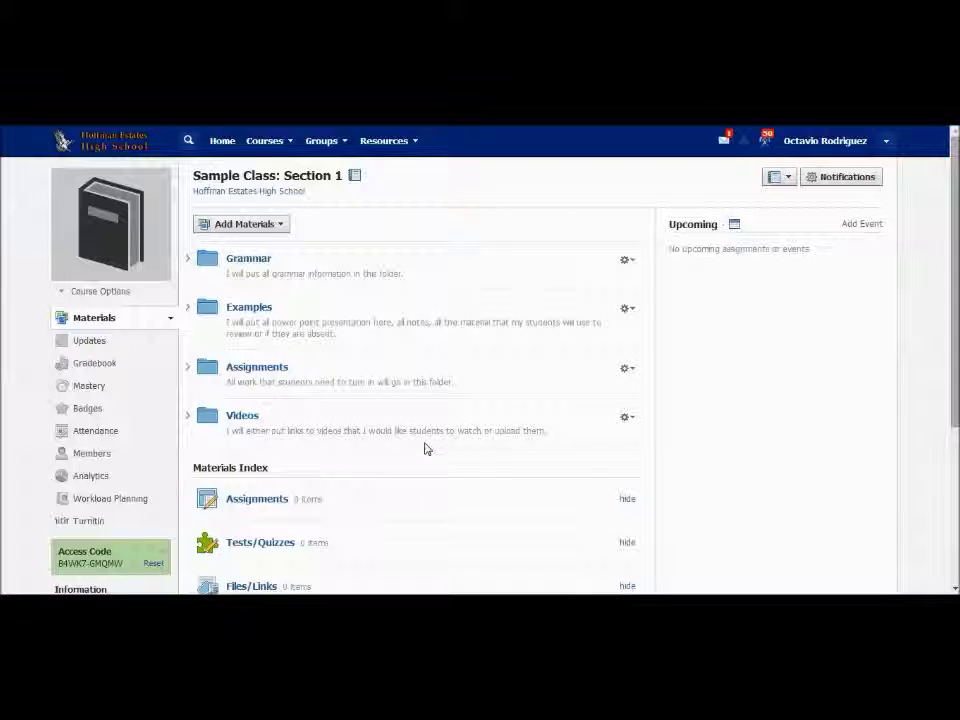
- Append "This will be a place to find worksheets related to grammar." to the Grammar folder's description and save the changes
left_click(635, 263)
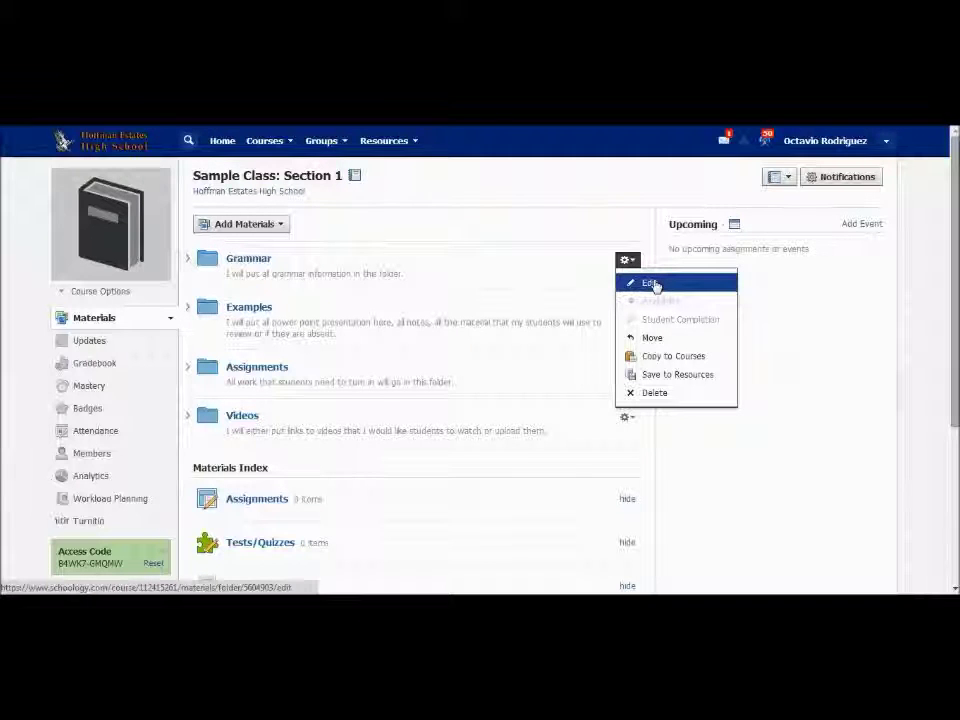
left_click(652, 284)
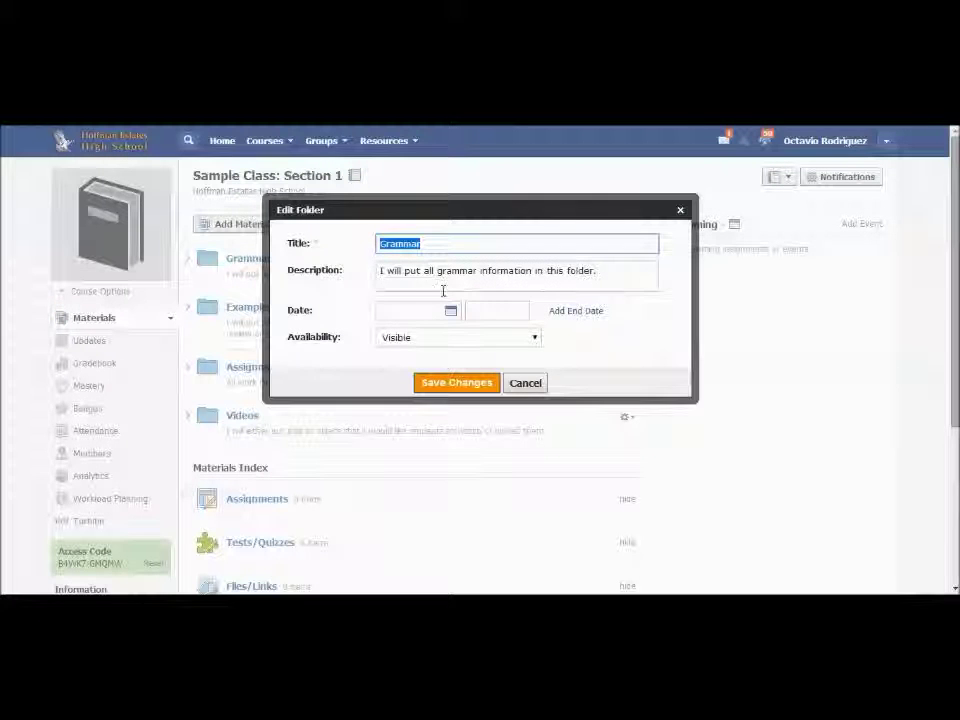
left_click(631, 269)
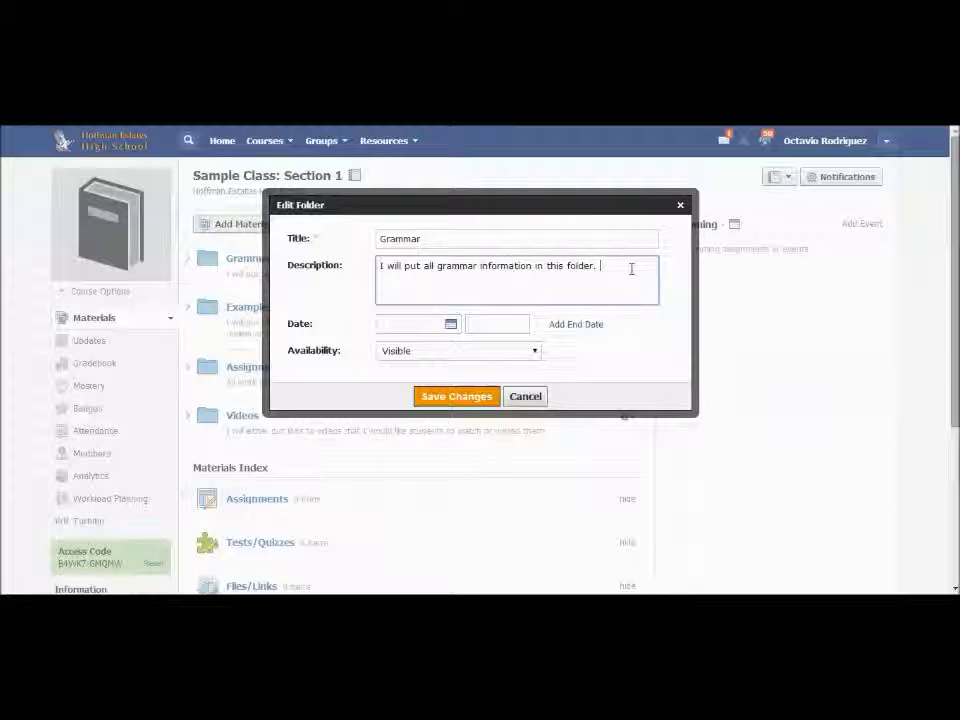
type("will")
type(" be a place to p")
type("ind ")
type("workshets related to gran")
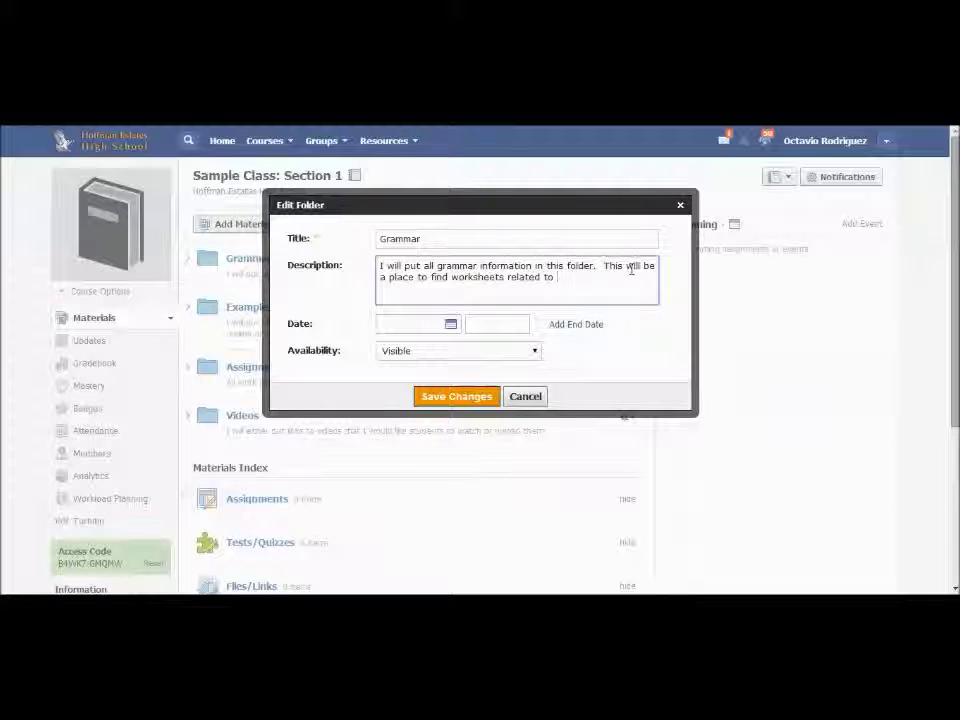
type("mar.")
left_click(484, 399)
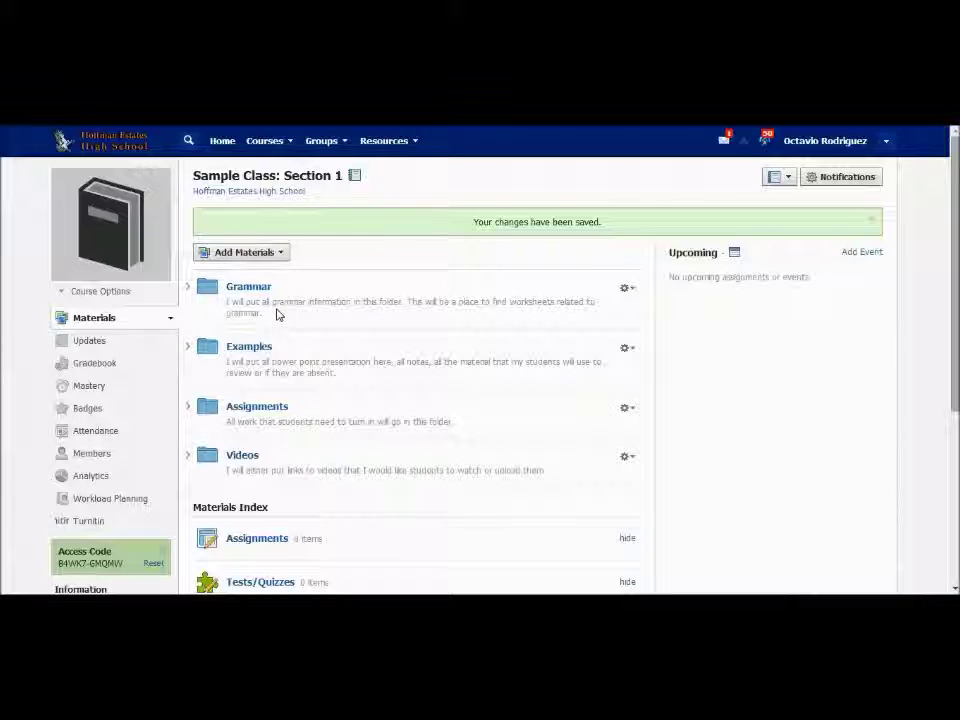
- Examine the destination courses and the Spanish 266 3A folder choices for copying the Grammar folder, then leave without copying
left_click(628, 288)
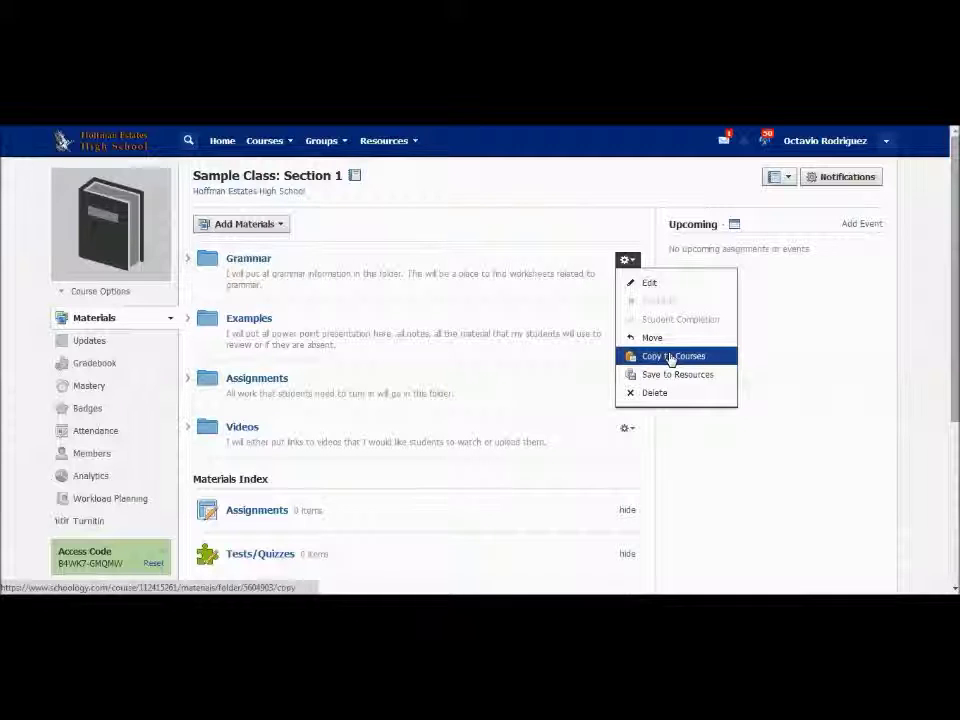
left_click(670, 357)
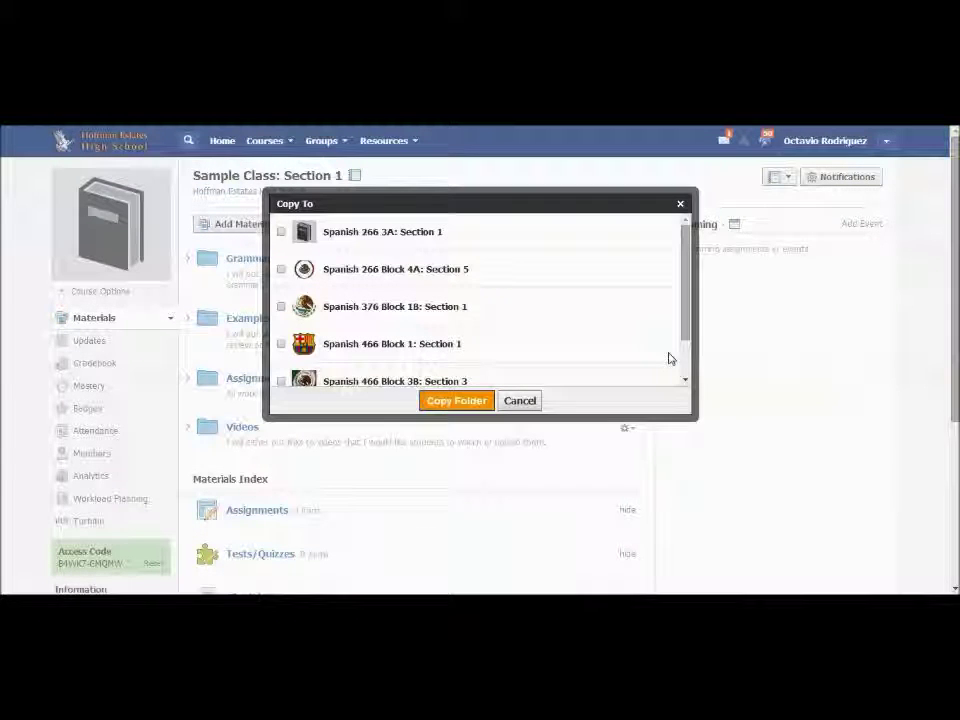
left_click_drag(688, 266, 694, 224)
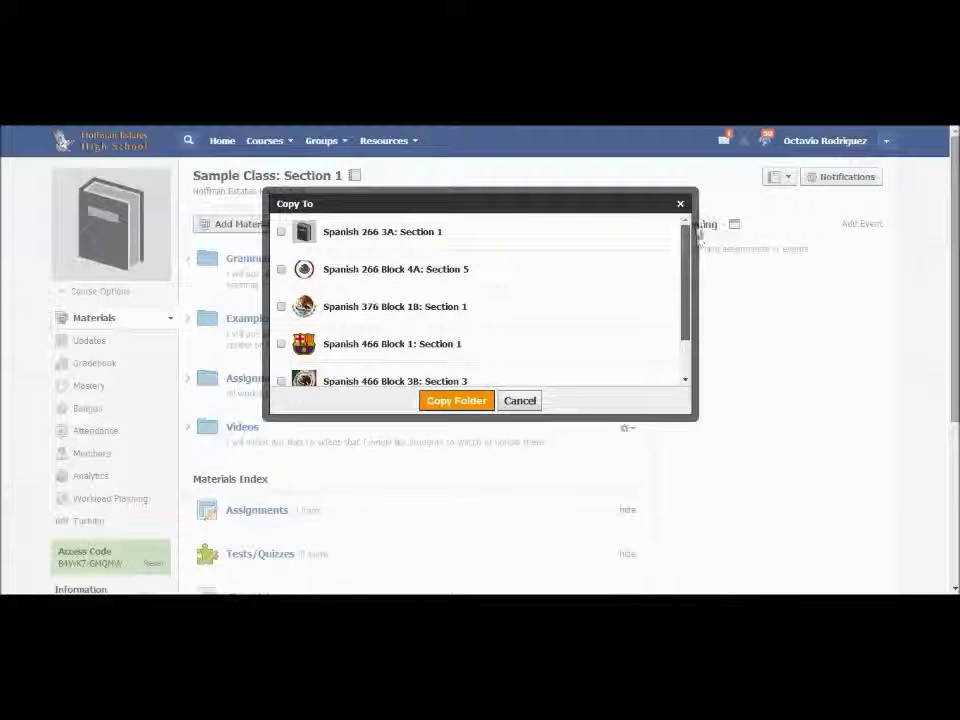
left_click(281, 233)
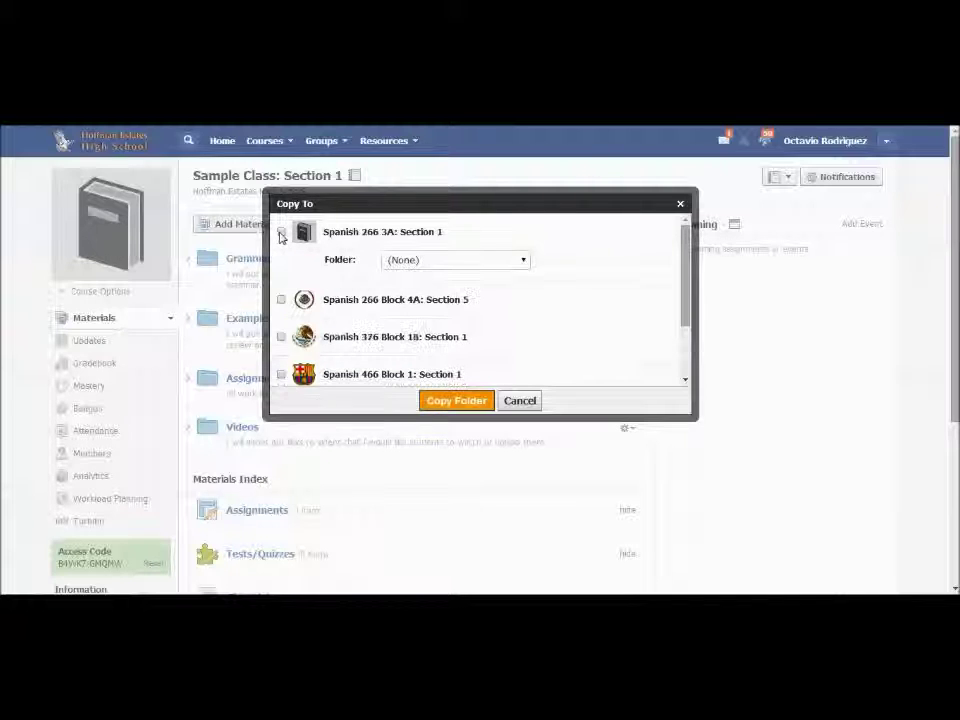
left_click(523, 261)
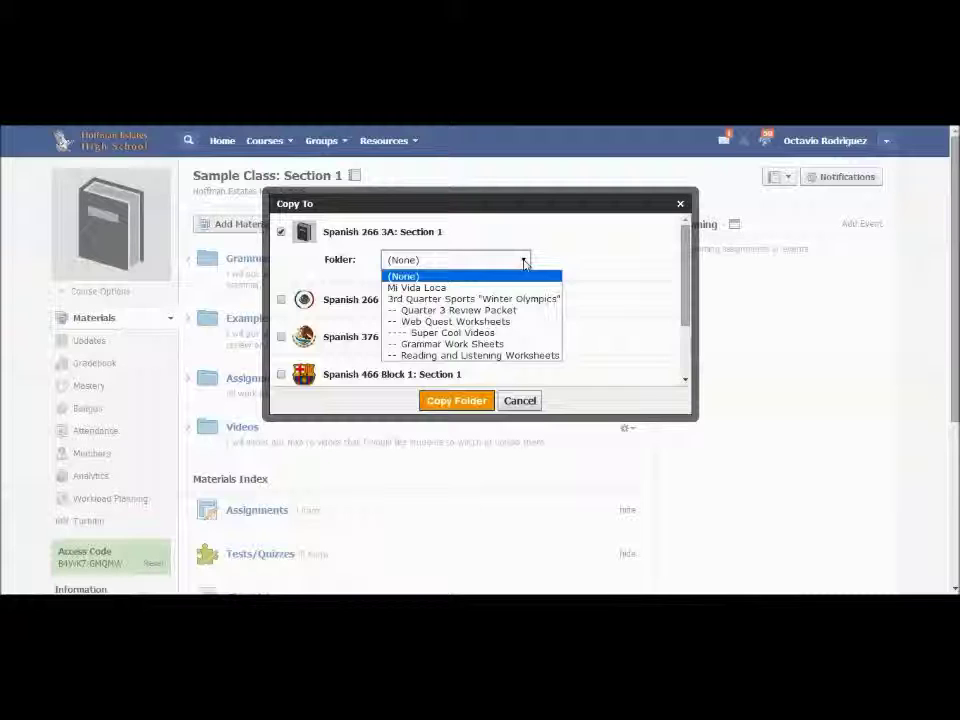
left_click(523, 261)
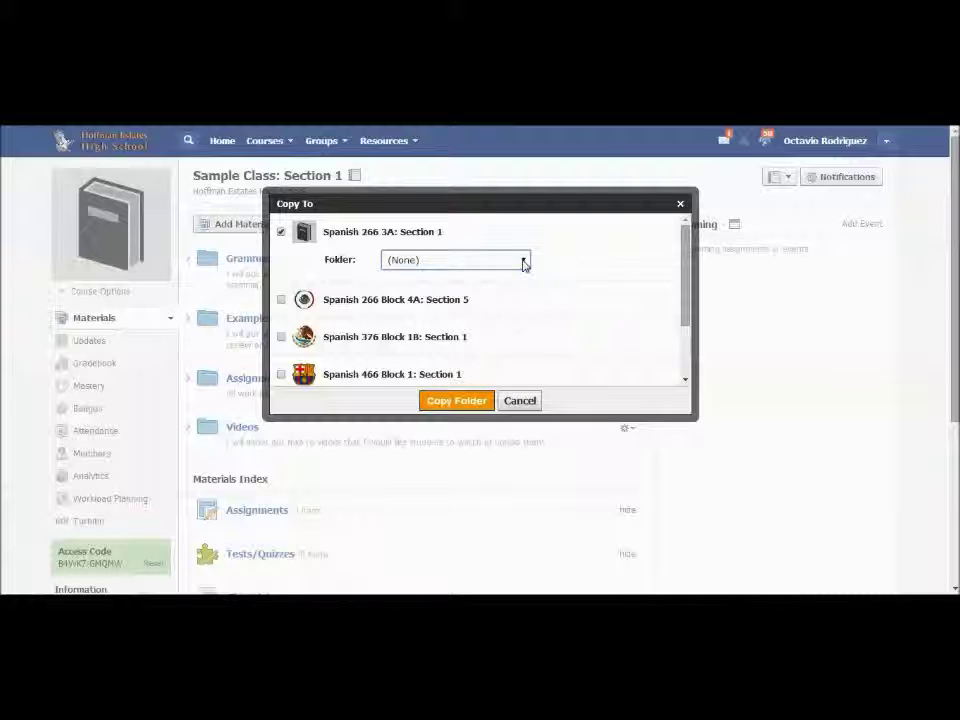
left_click(281, 233)
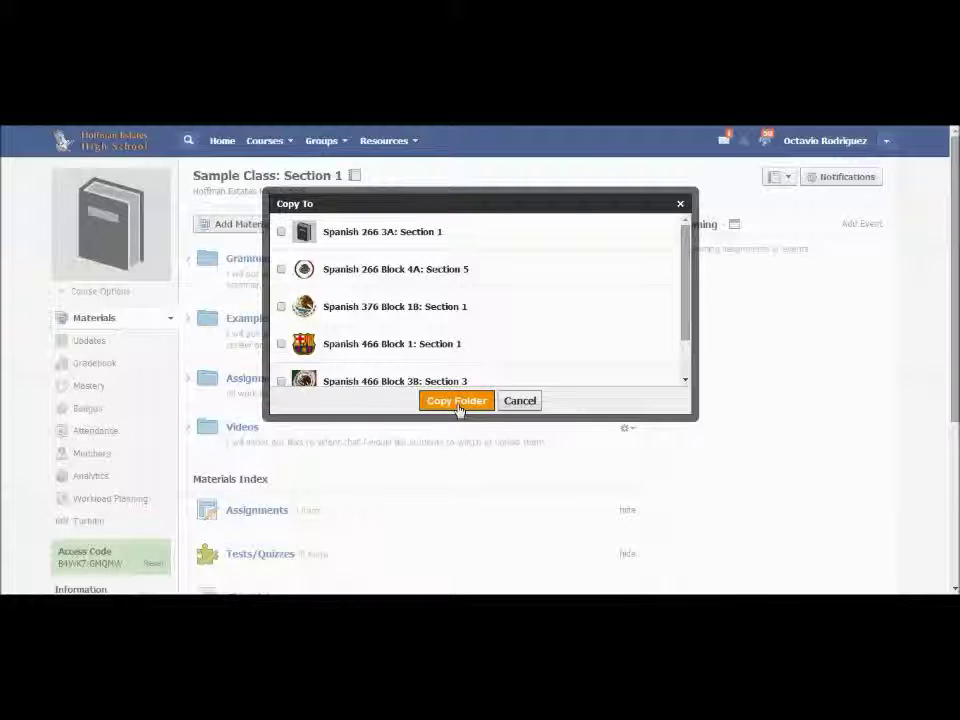
left_click(680, 204)
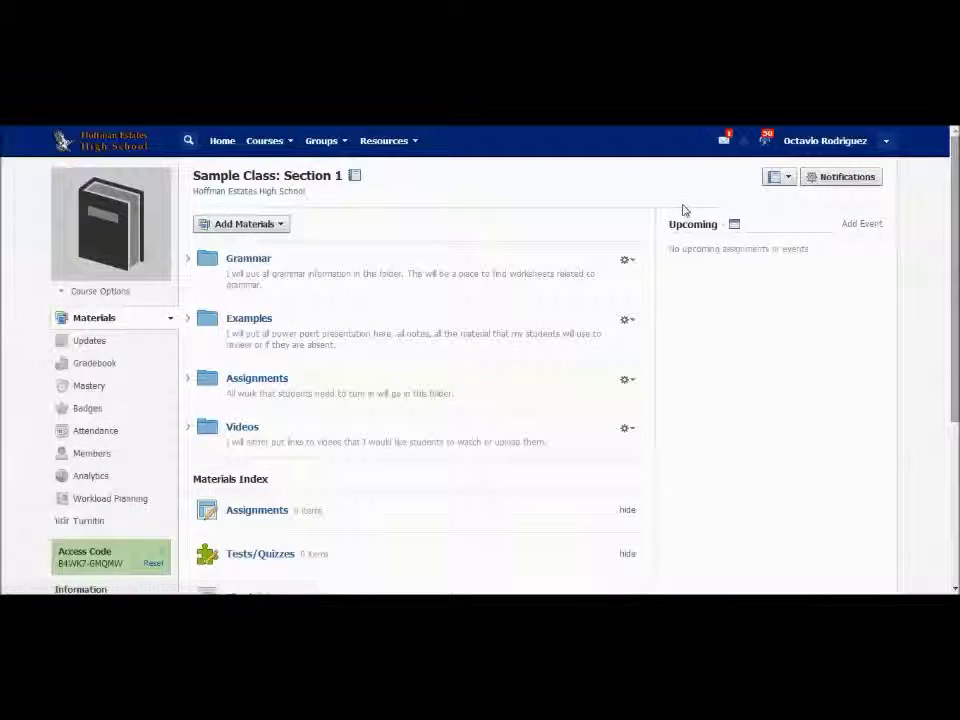
- Examine the collection and folder choices for saving the Grammar folder to Resources, leave without saving, and check the folder's remaining options
left_click(627, 260)
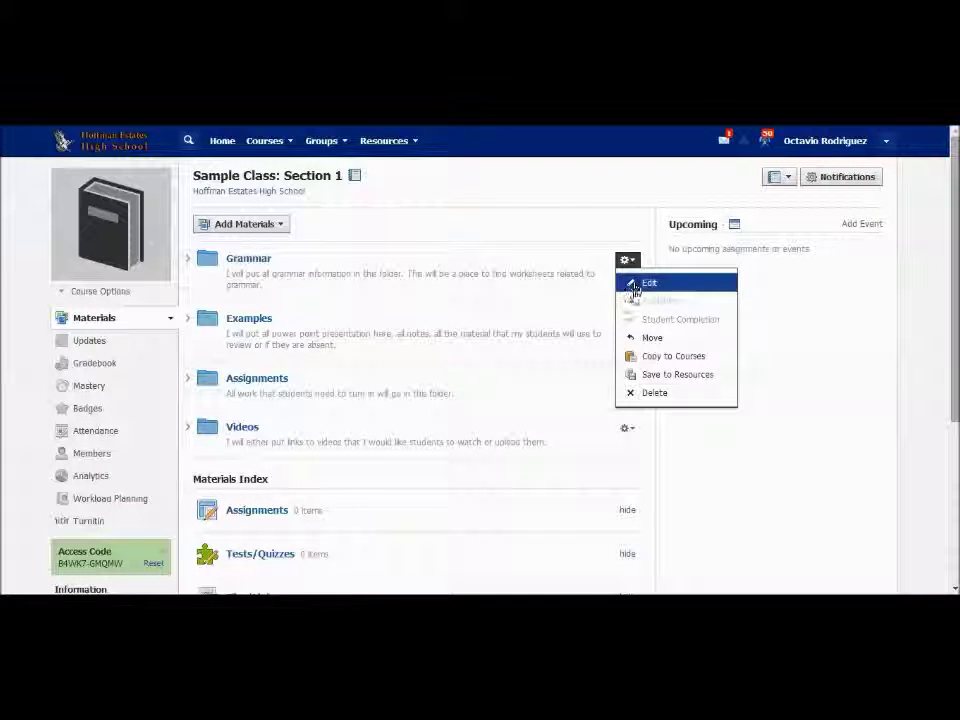
left_click(662, 377)
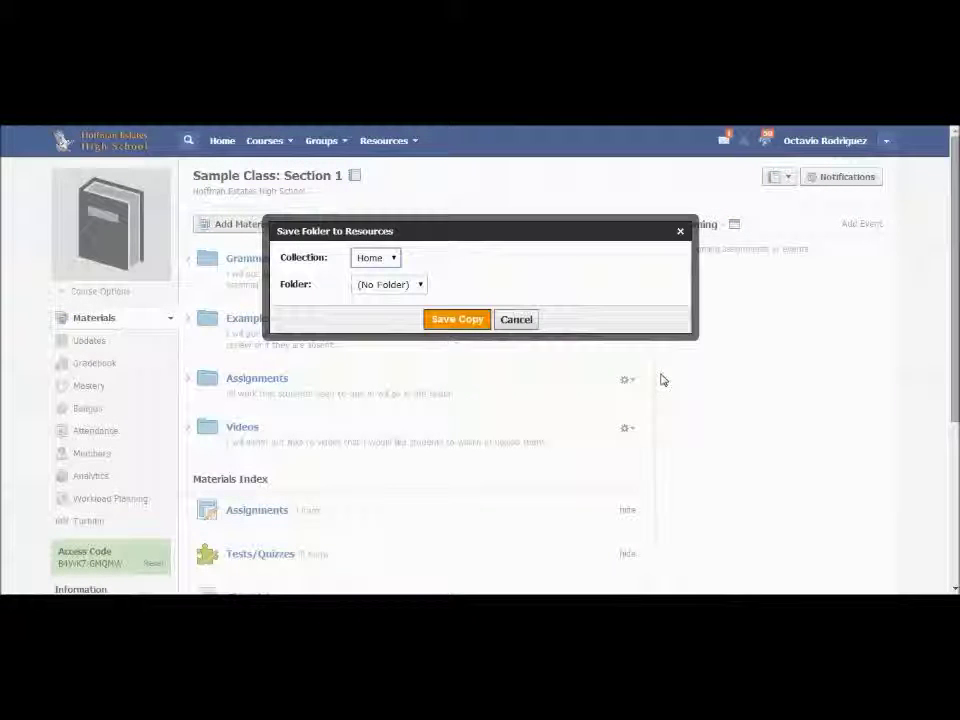
left_click(420, 285)
left_click(421, 287)
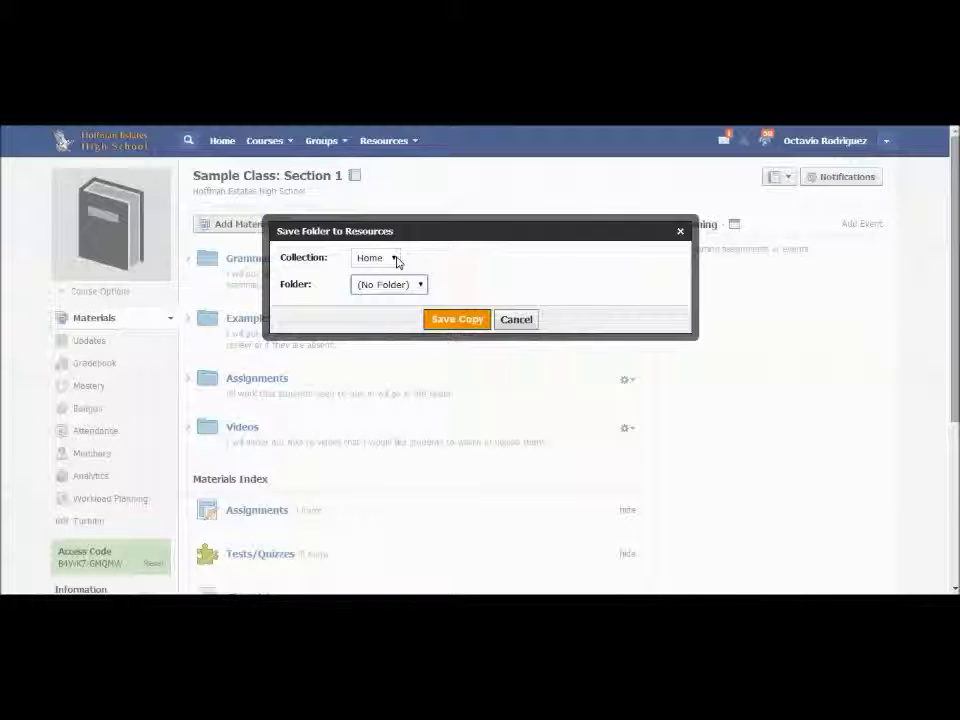
left_click(396, 259)
left_click(396, 270)
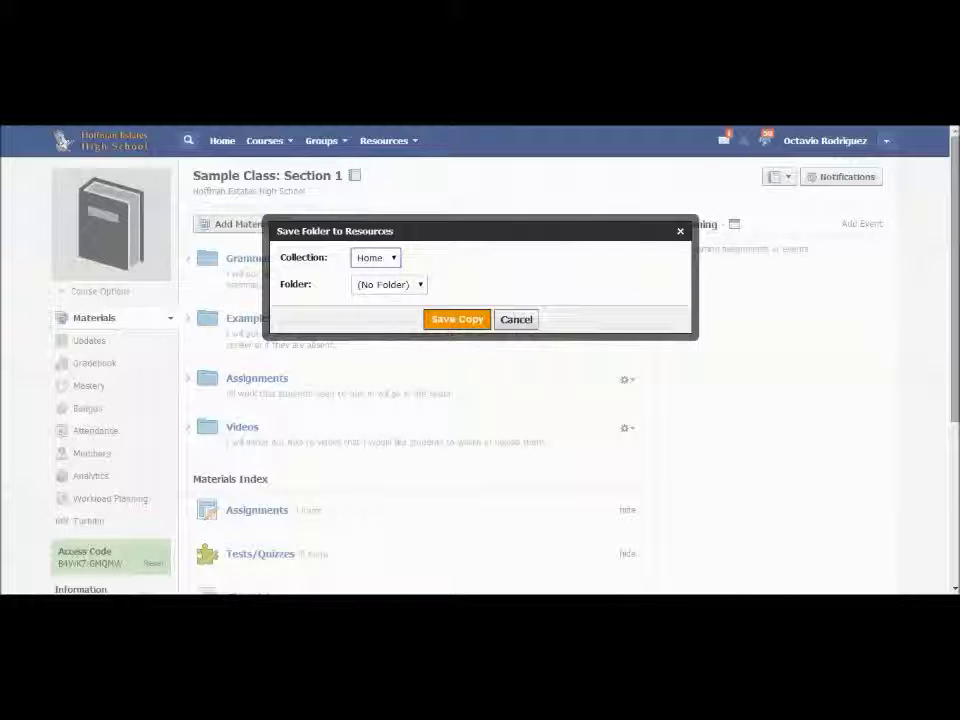
left_click(517, 320)
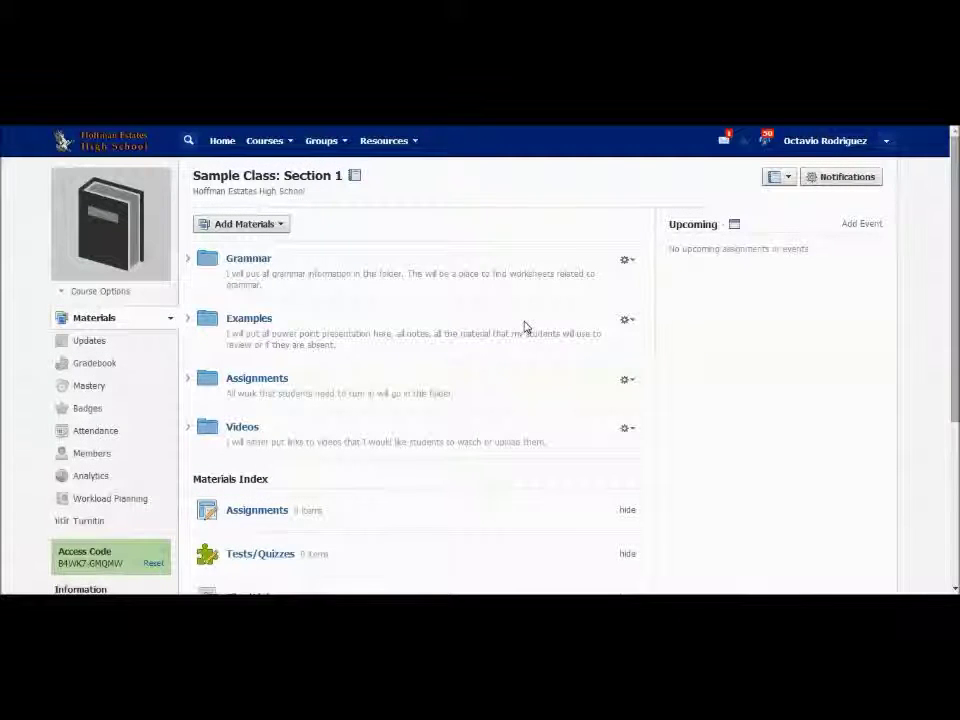
left_click(627, 261)
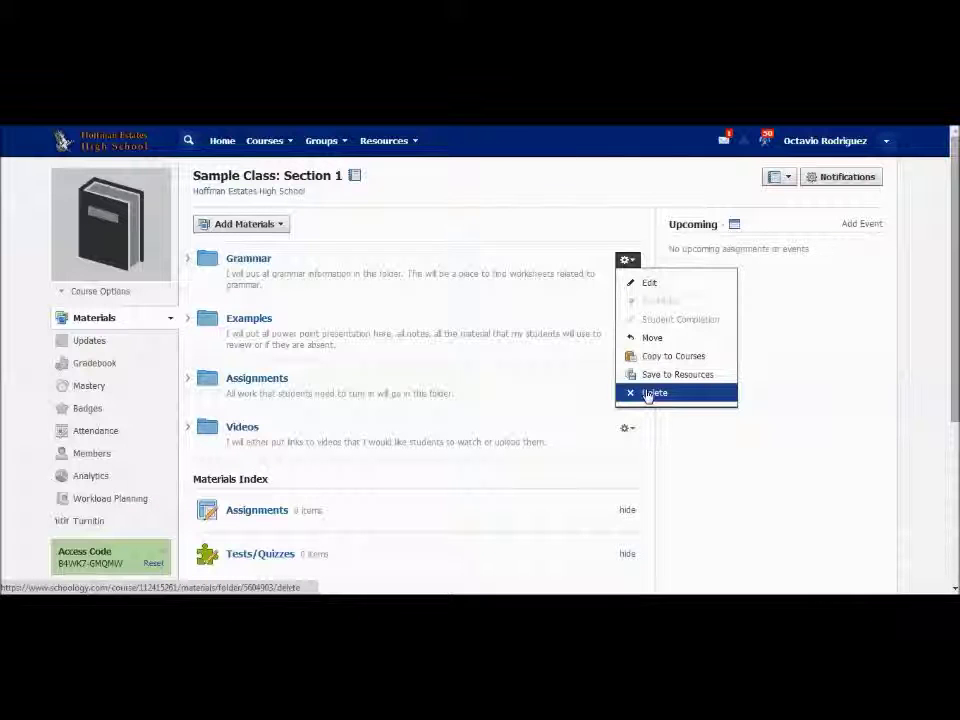
left_click(788, 354)
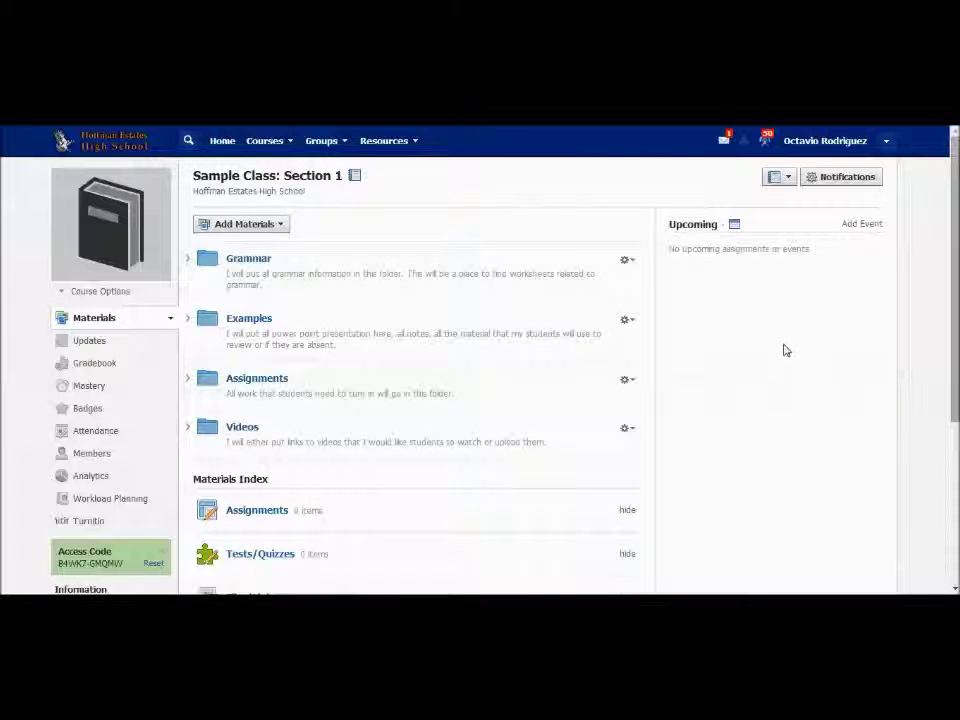
- Start a discussion inside the Grammar folder titled "Tell me what you think so far about the page."
left_click(247, 262)
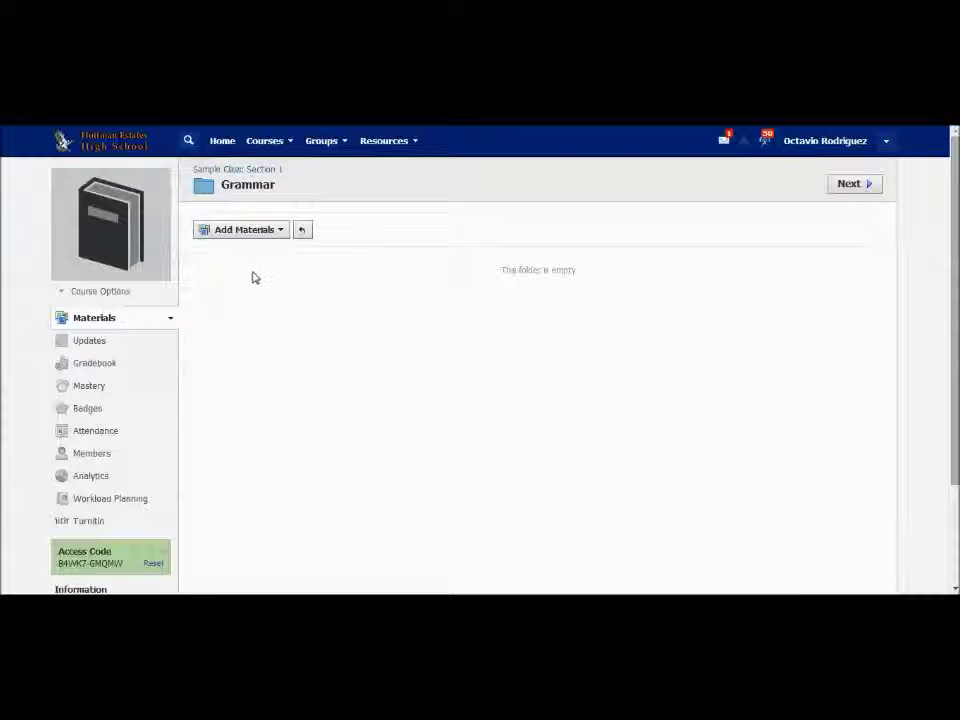
left_click(280, 233)
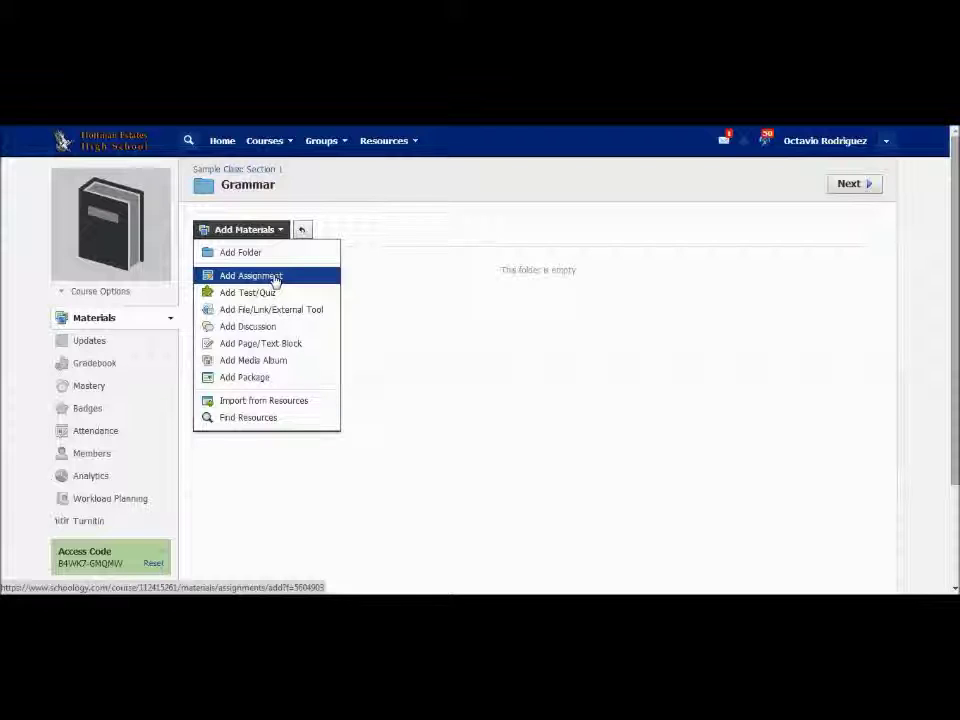
left_click(263, 328)
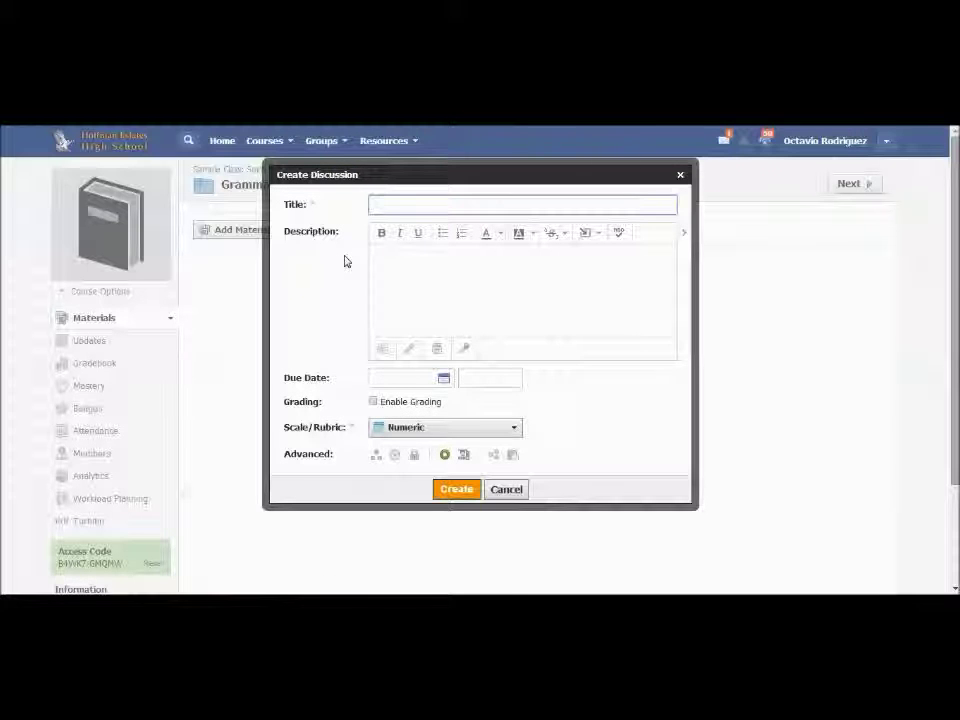
type("Tel")
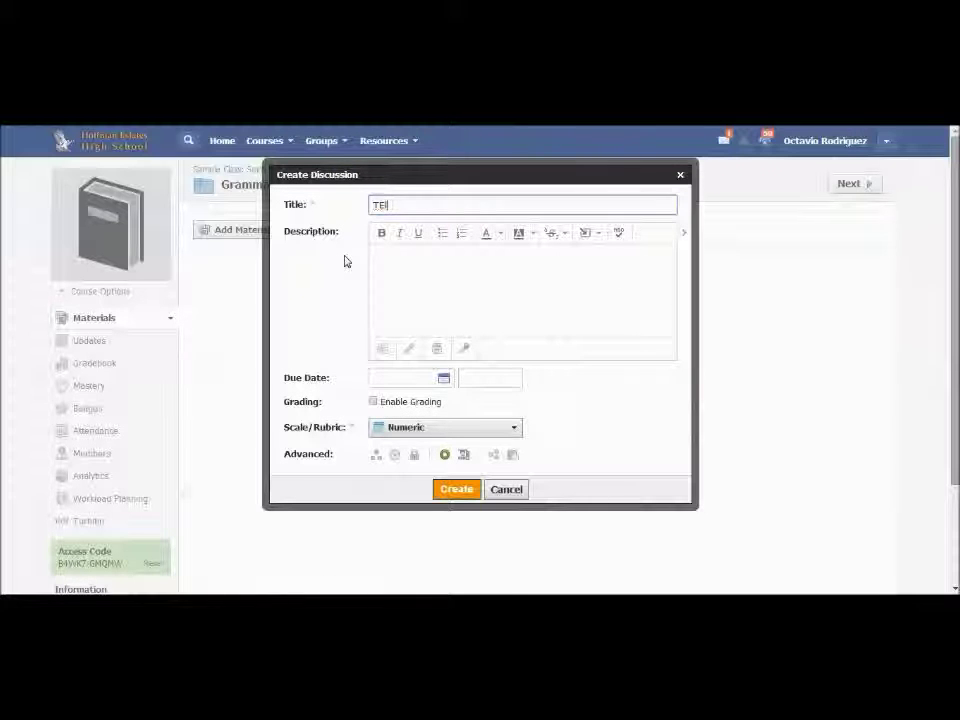
type("ell me what you thi")
key("BackSpace")
key("BackSpace")
key("BackSpace")
key("BackSpace")
type("think so far about the page.")
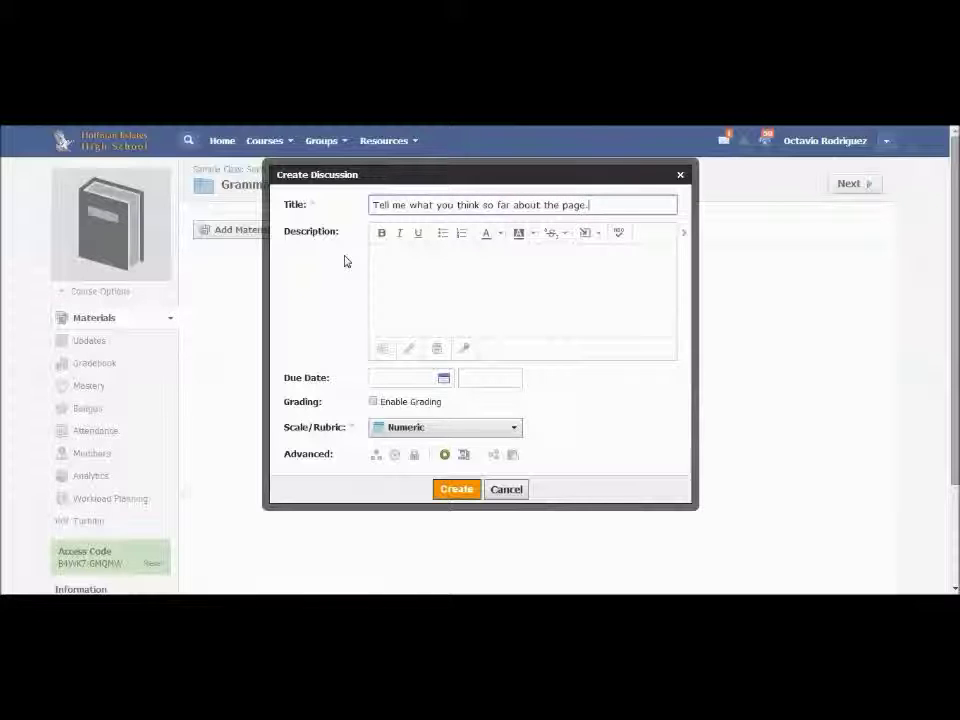
- Begin the discussion's description with "You will have students go to this page and write what they think"
left_click(476, 276)
type("You will have s")
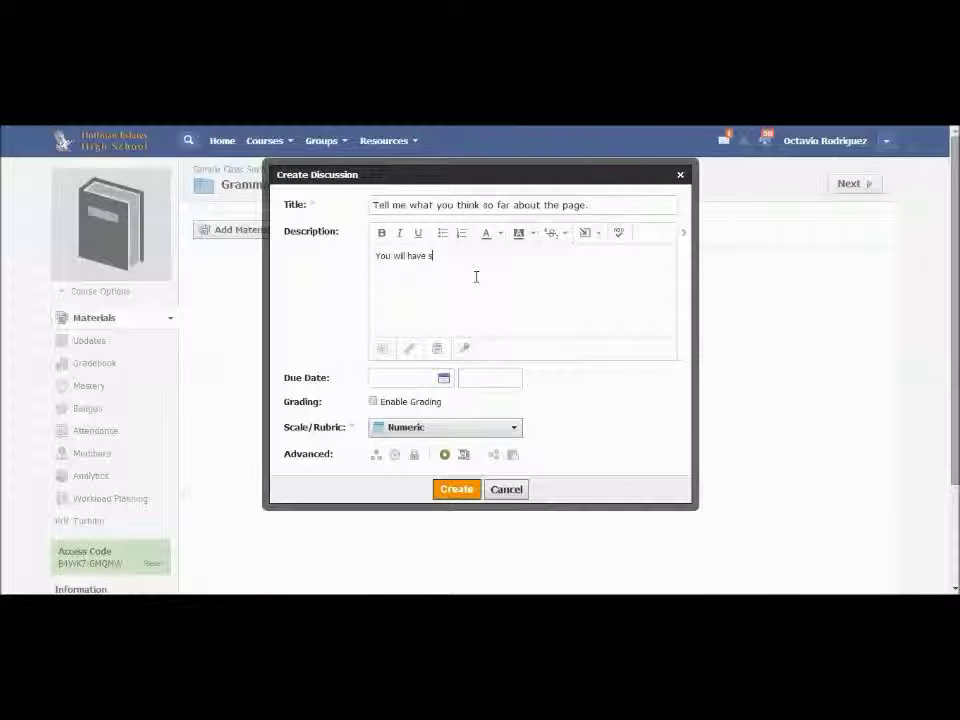
type("tudents")
type(" go to: h")
key("BackSpace")
key("BackSpace")
key("BackSpace")
type("this page and write what they think a")
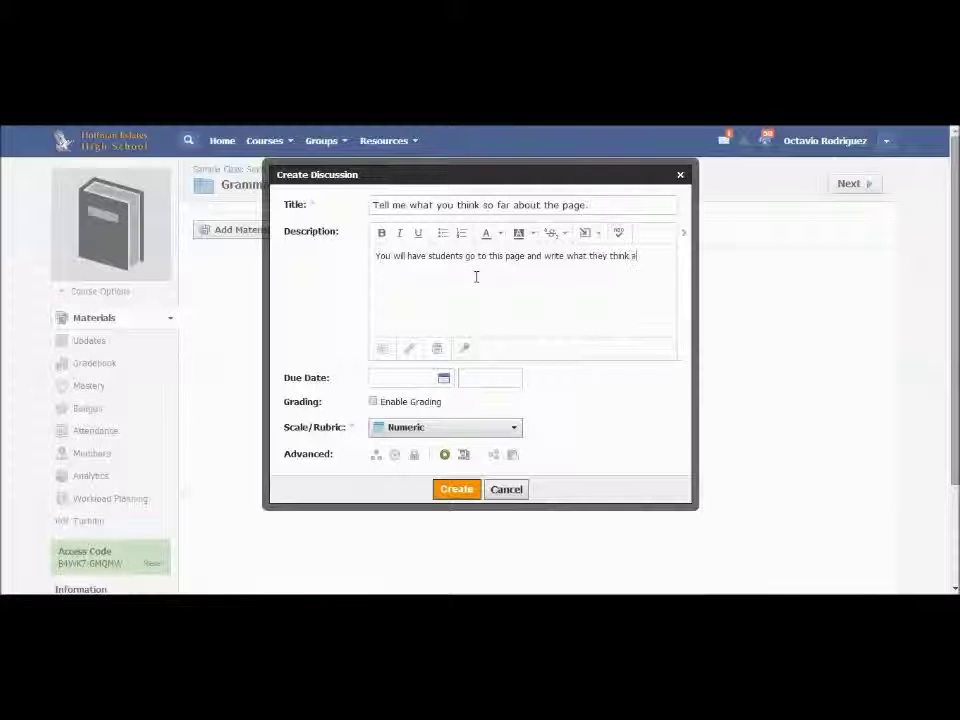
- Continue the discussion's description with "about a question you post so that others can read them and reply."
type("bout a question yo")
key("BackSpace")
key("BackSpace")
key("BackSpace")
key("BackSpace")
key("BackSpace")
type("on you post")
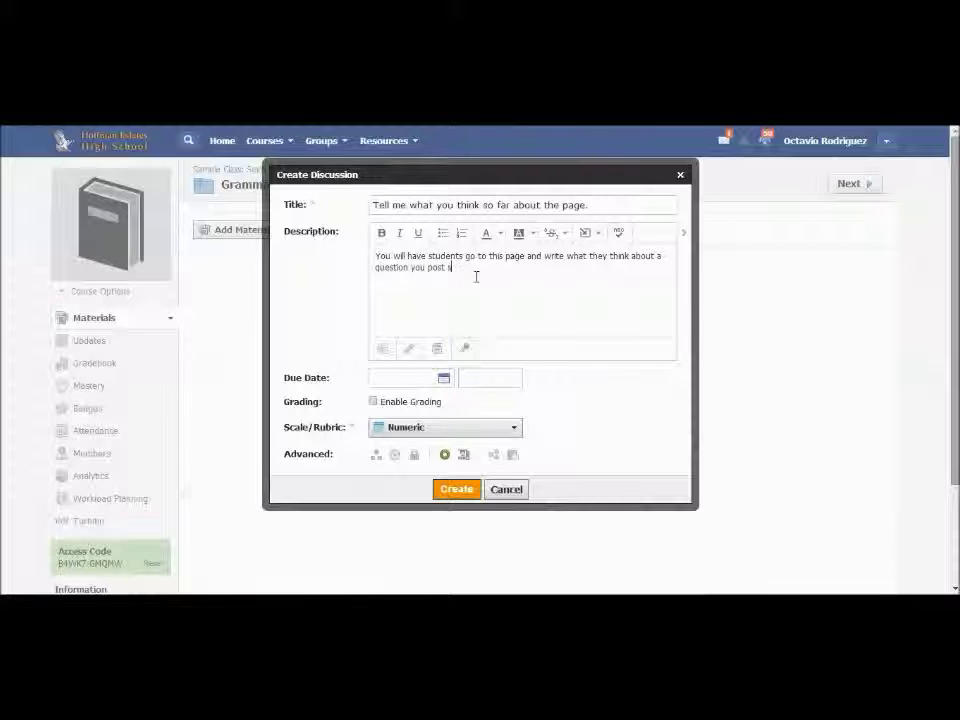
type(" so that others can wr")
key("BackSpace")
key("BackSpace")
type("read them and reply.")
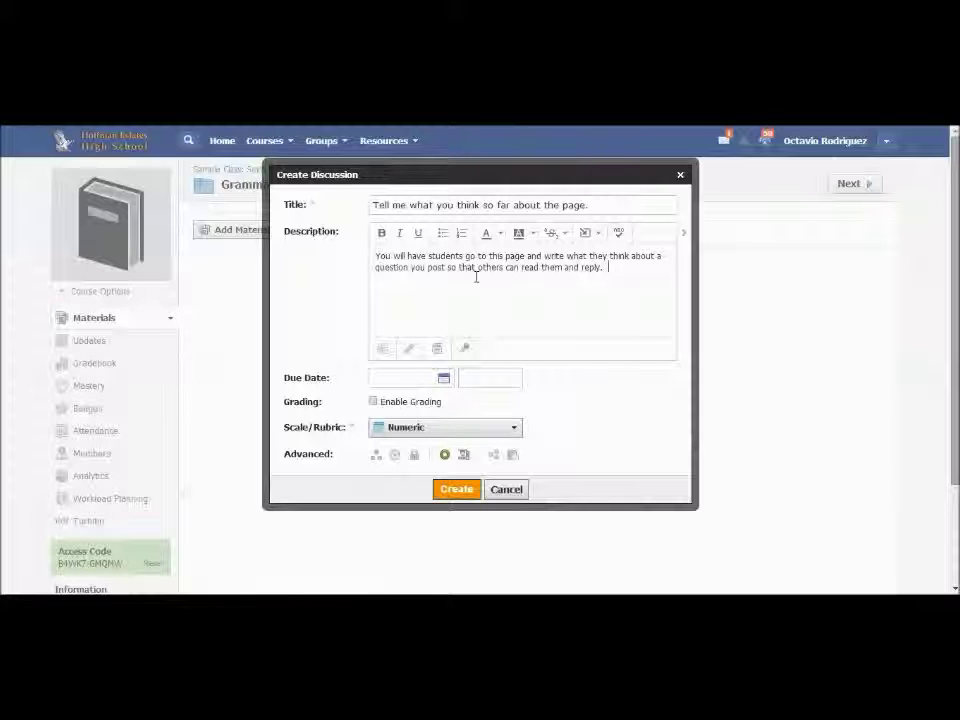
- Add "You can also have students insert pictures of their work if they do not want to type it on the Ipad." to the description
type("  You can s")
type("lso have students ins")
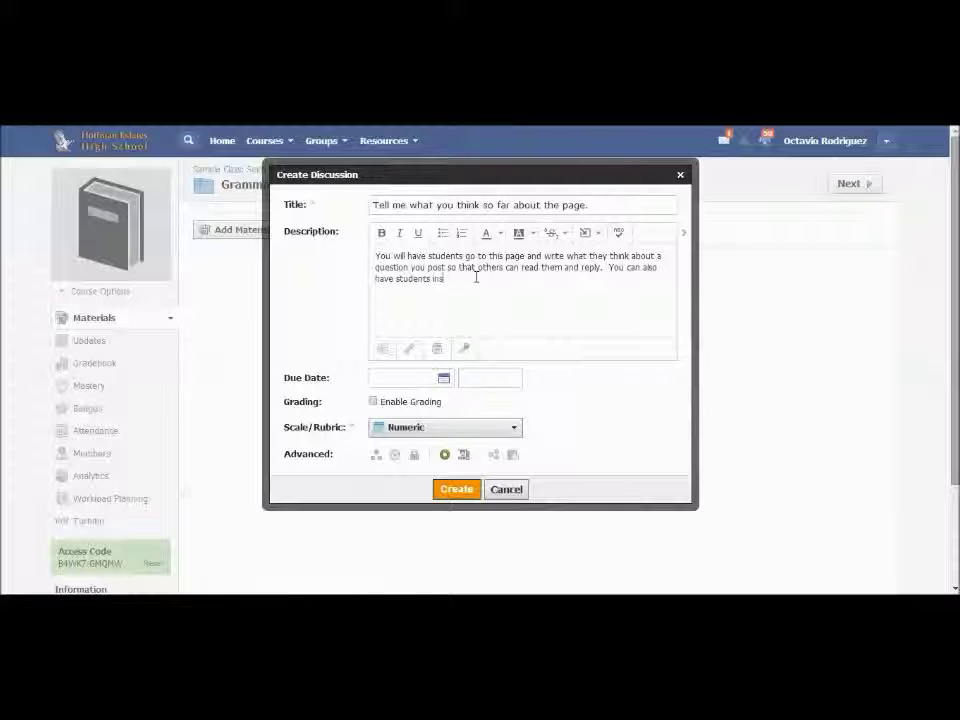
type("ert")
type(" pictures o")
type("f their")
type(" work if they u")
type("o not ")
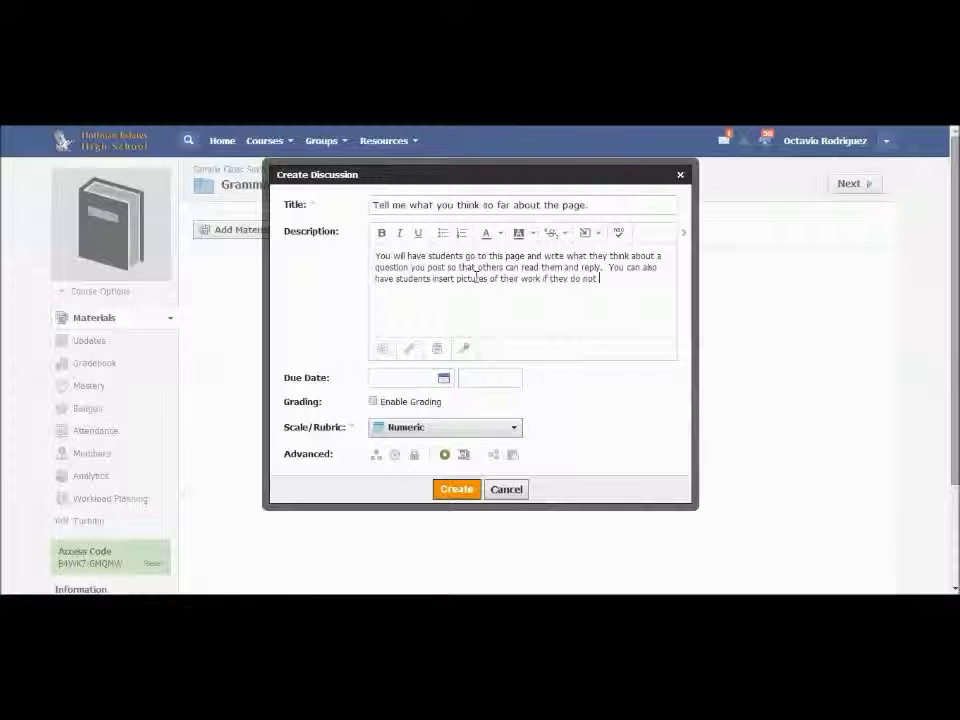
type("wart to type it on the p")
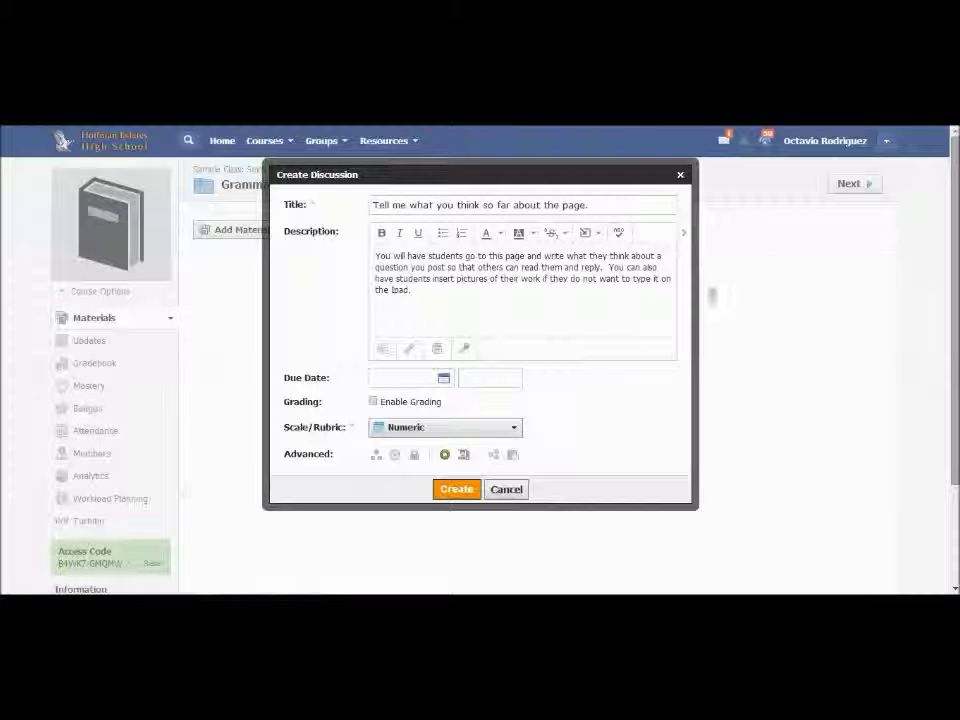
- Enable individual assignment for the discussion and view the due date calendar without choosing a date
left_click(376, 458)
left_click(374, 452)
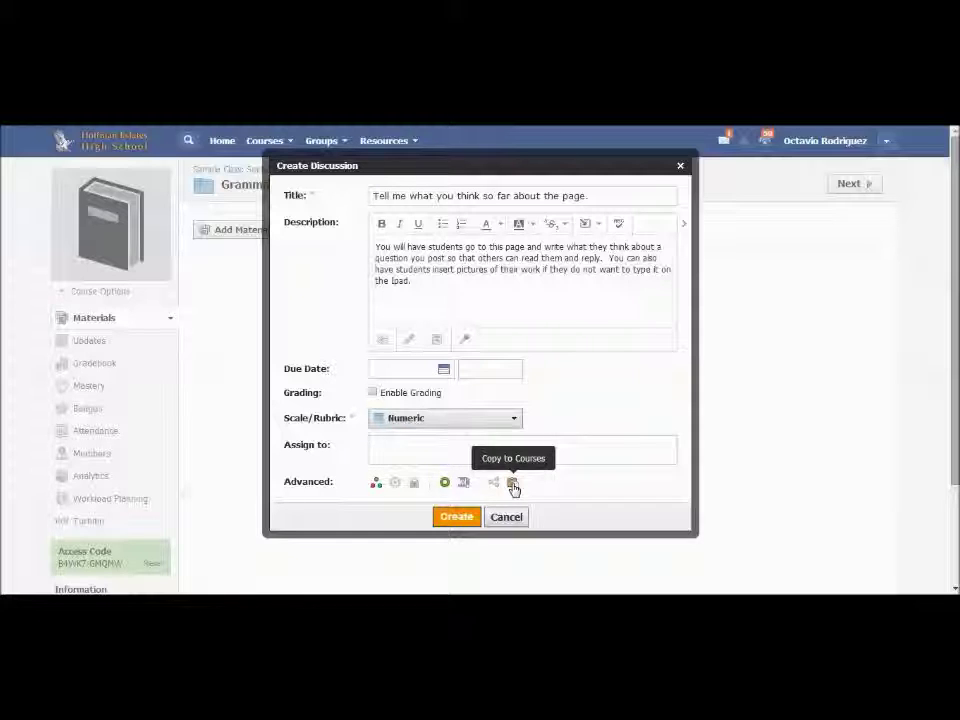
left_click(444, 370)
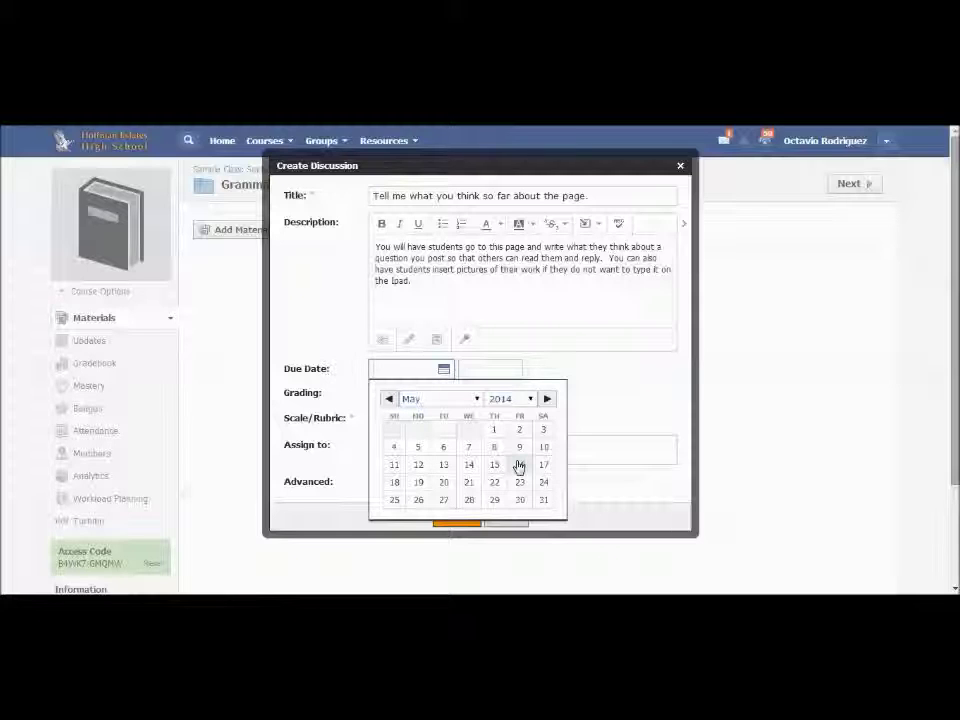
left_click(617, 392)
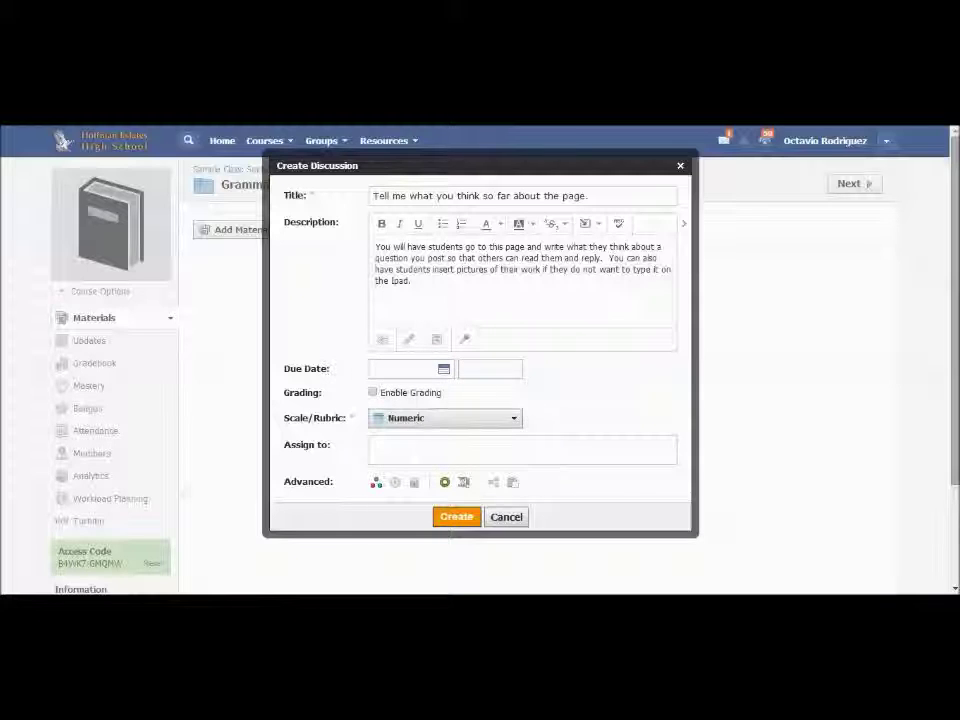
left_click(372, 393)
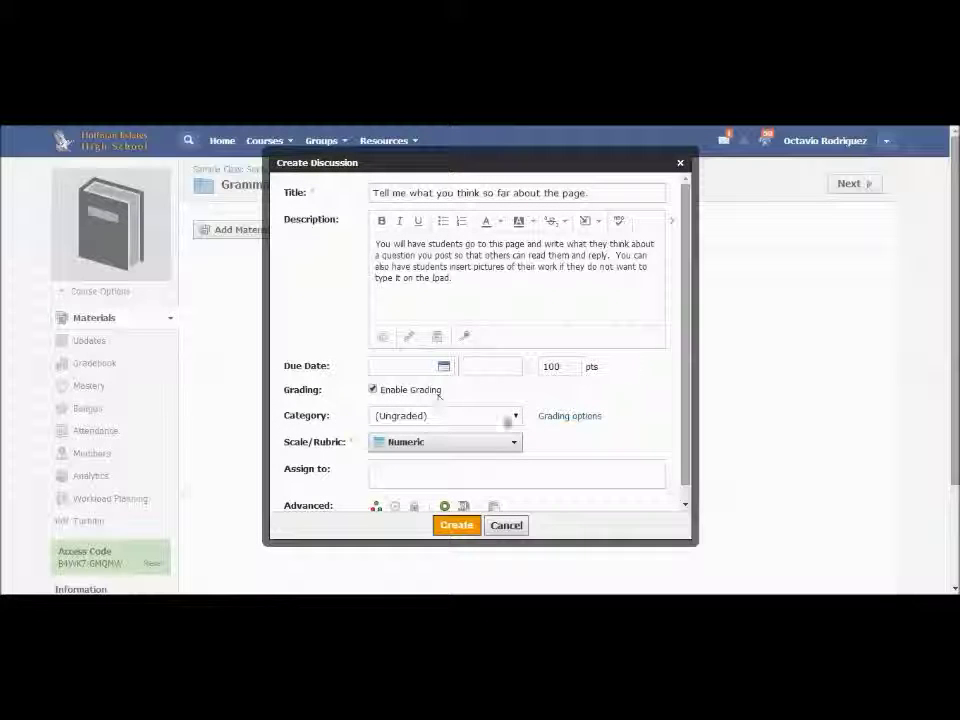
left_click(517, 417)
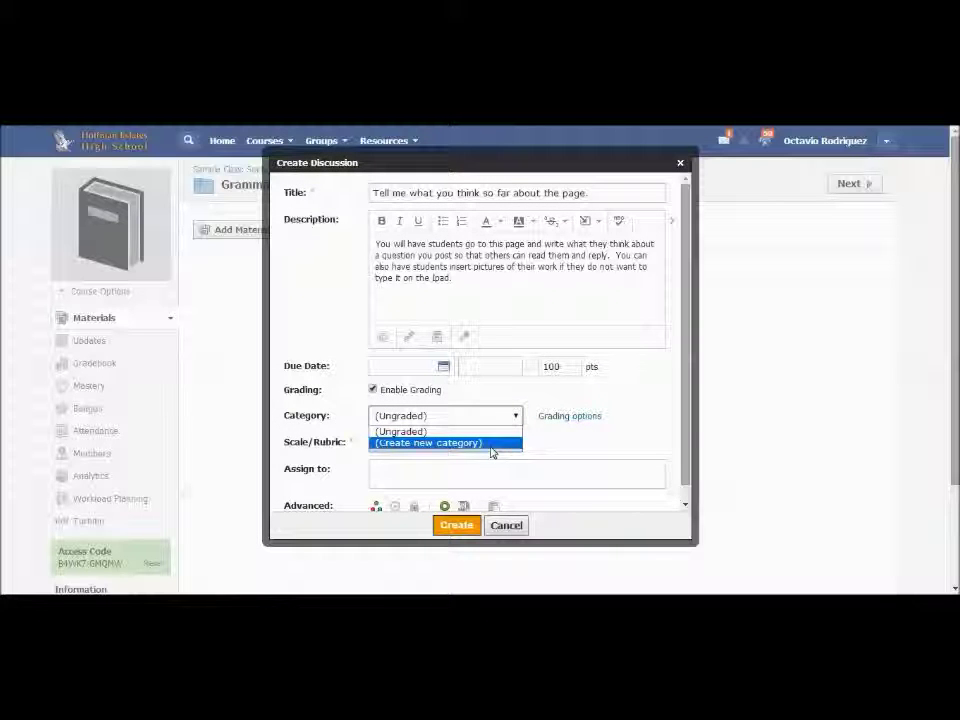
left_click(505, 432)
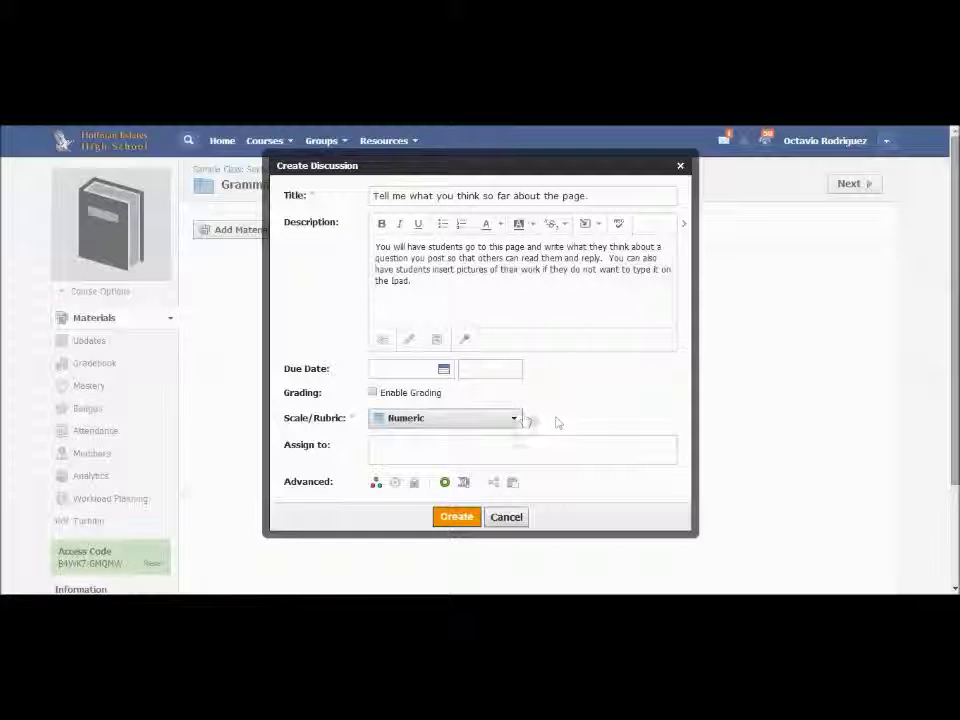
- Set the discussion's scale/rubric to A +/- and enable grading
left_click(514, 418)
left_click(465, 460)
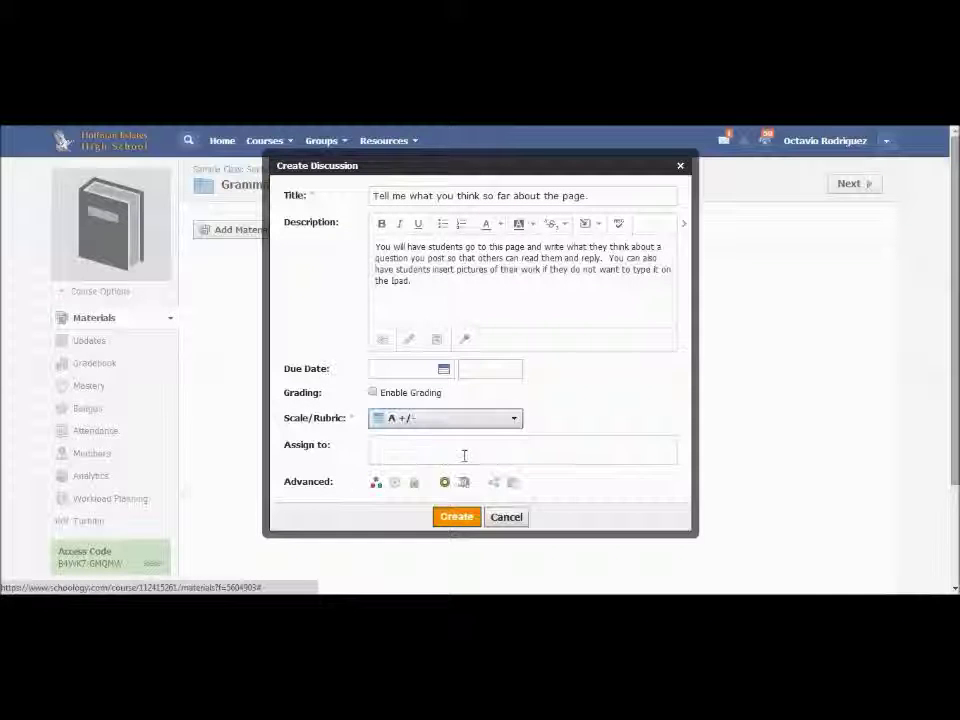
left_click(372, 393)
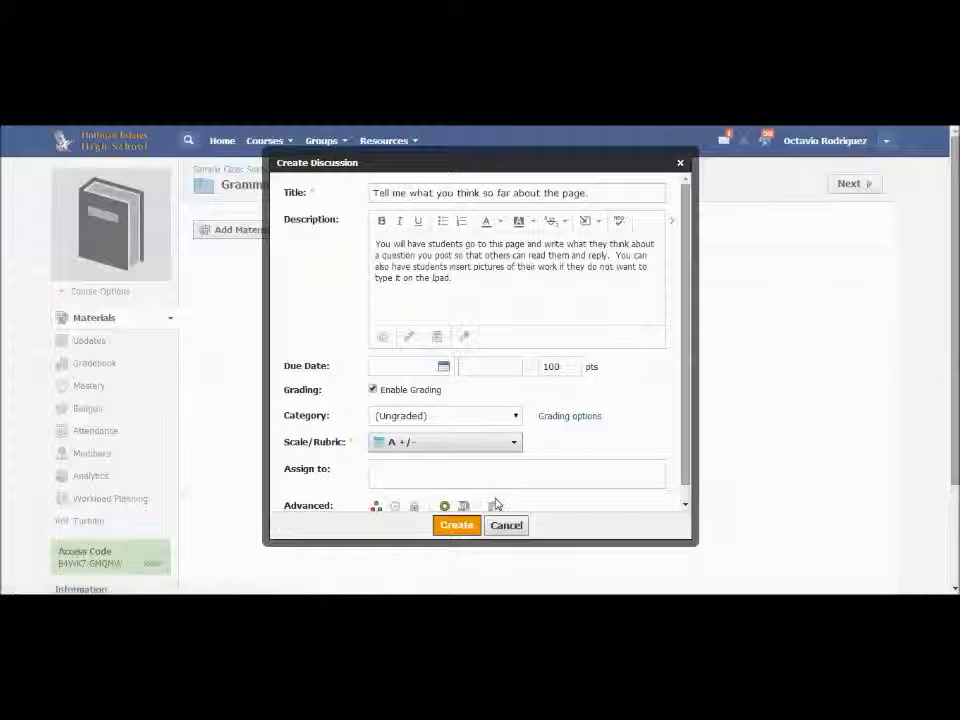
- Create the discussion in the Grammar folder, return to the Sample Class course page and reopen the Grammar folder
left_click(456, 527)
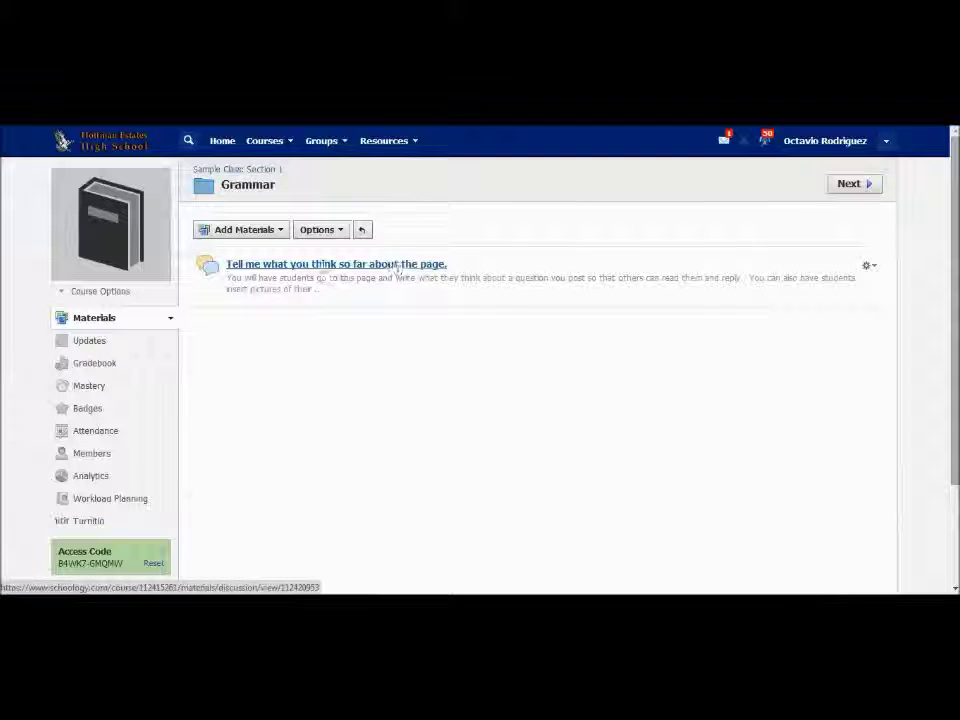
left_click(234, 171)
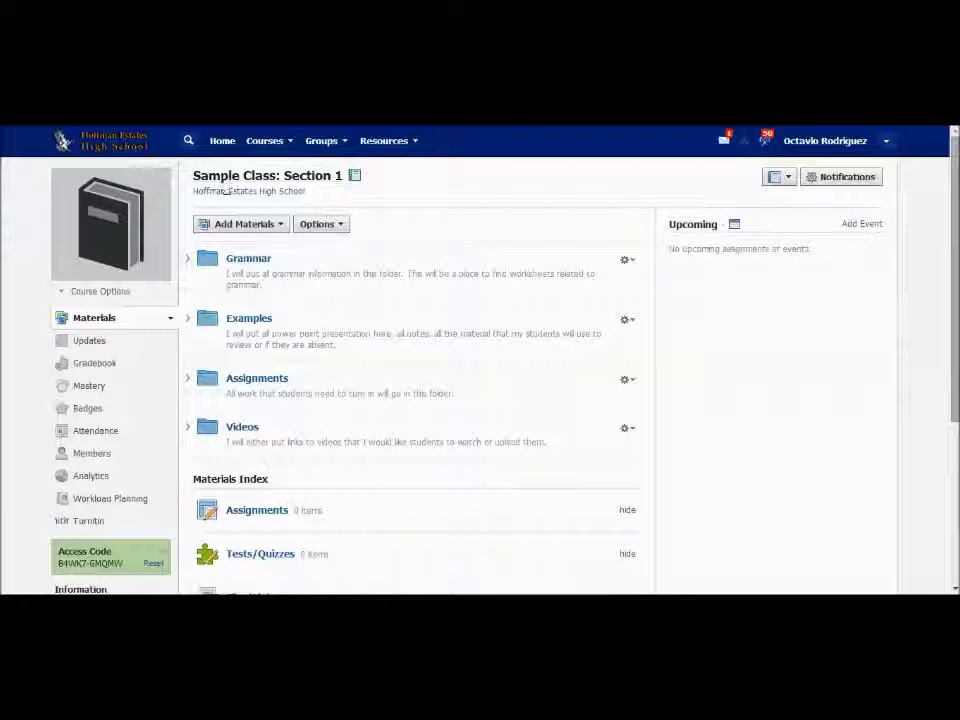
left_click(241, 262)
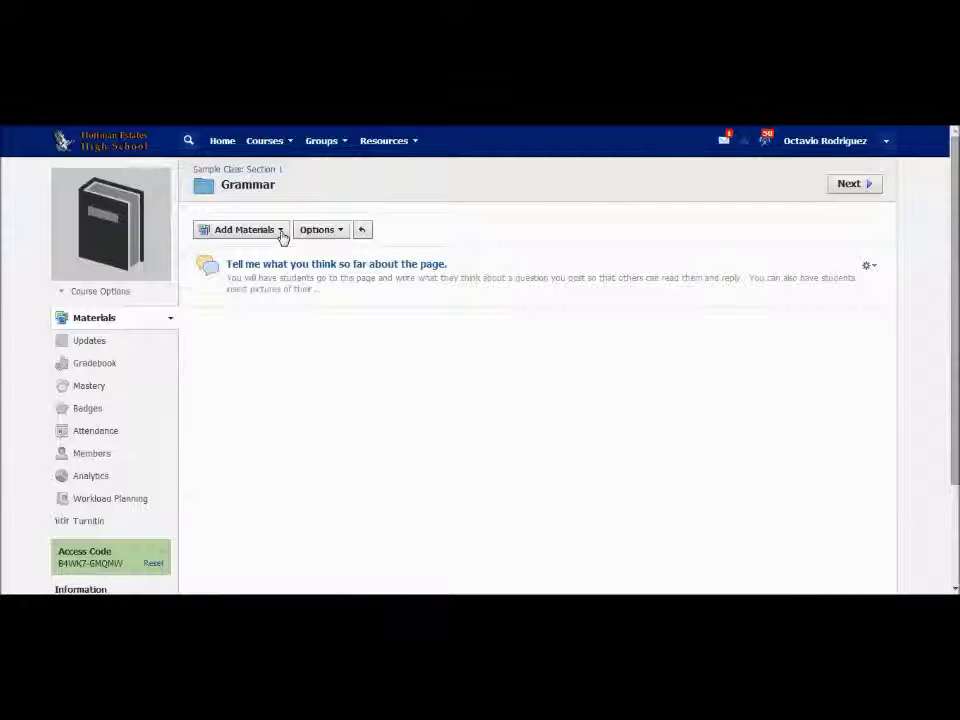
- Examine the options for adding a page to the Grammar folder, then close the form without creating one
left_click(281, 231)
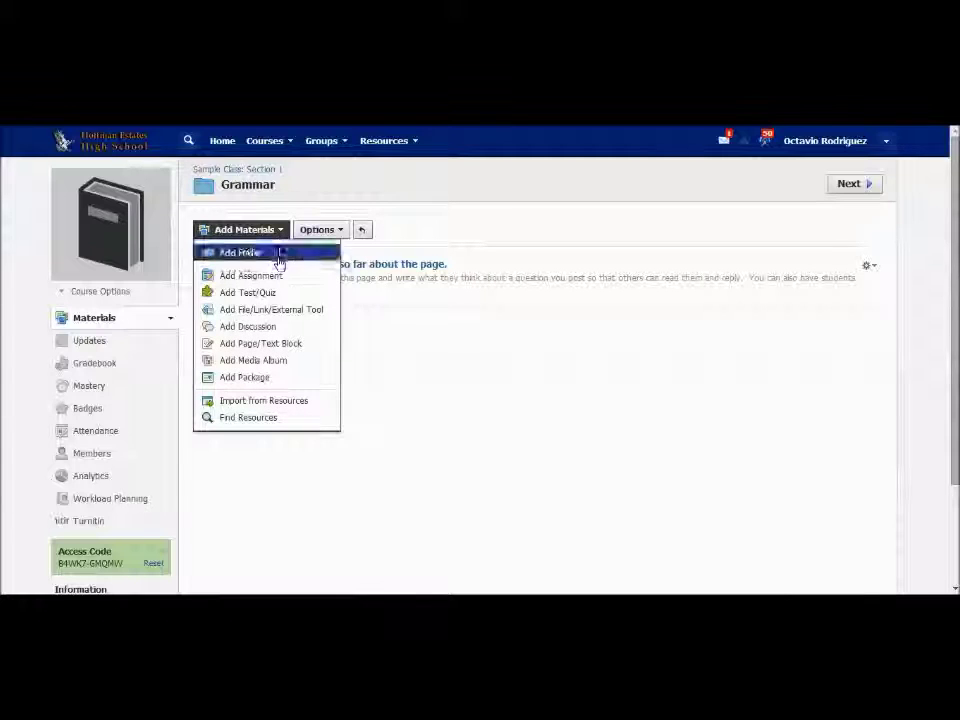
left_click(273, 349)
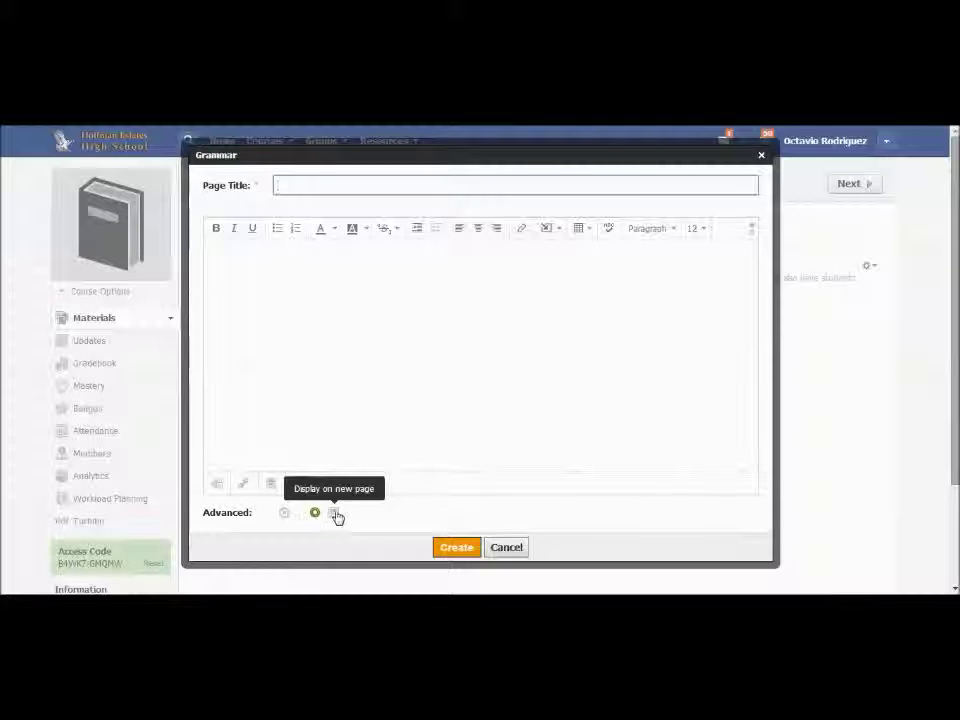
left_click(518, 552)
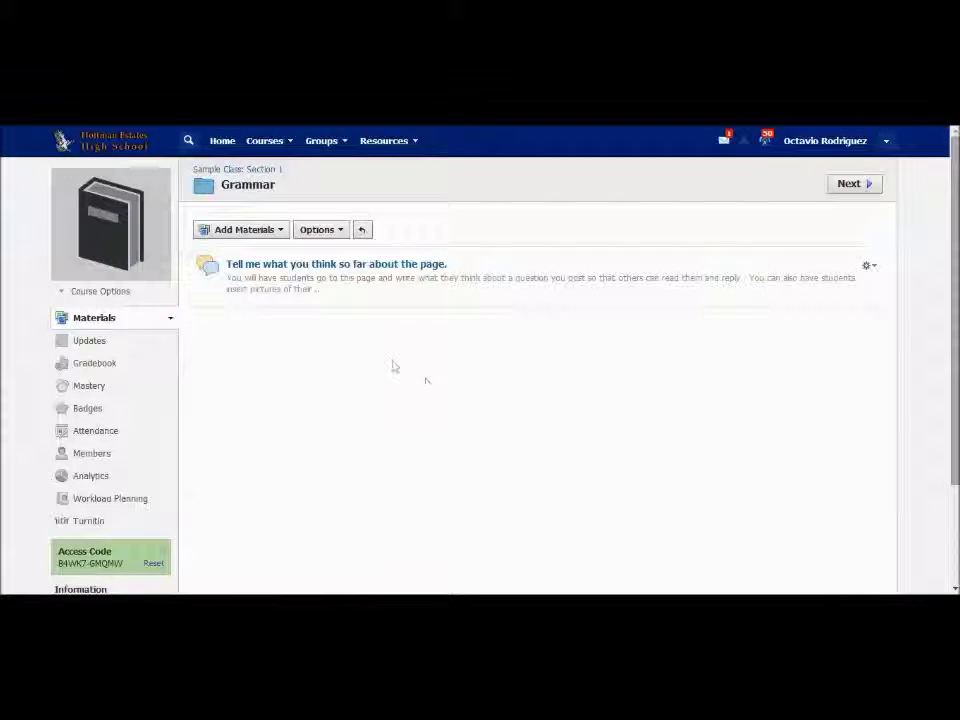
- Review the media album creation form for the Grammar folder and close it without creating an album
left_click(272, 232)
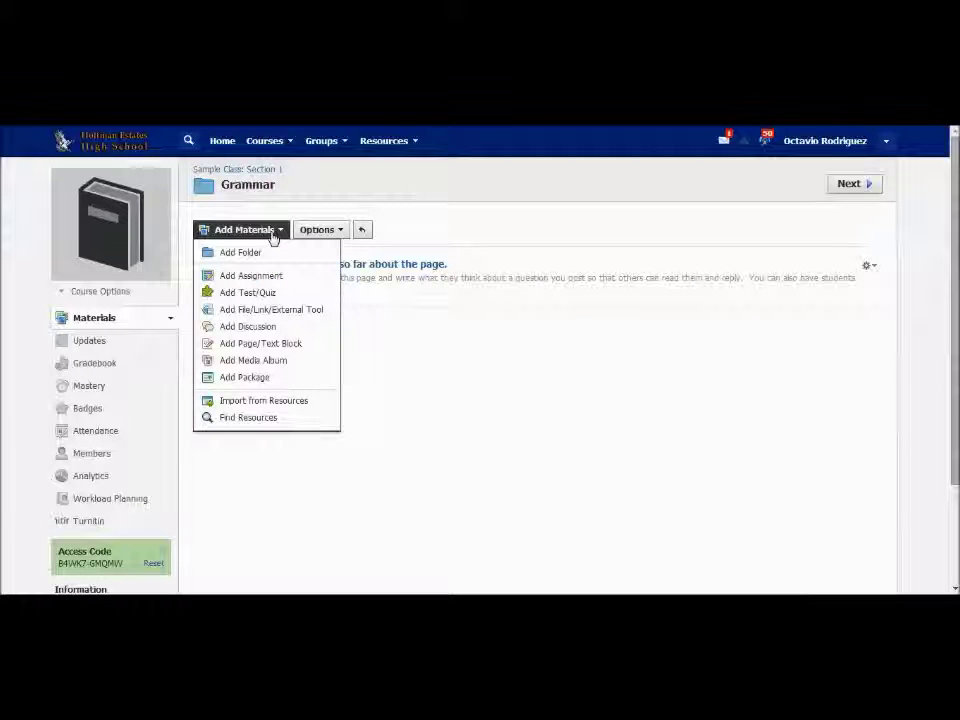
left_click(287, 361)
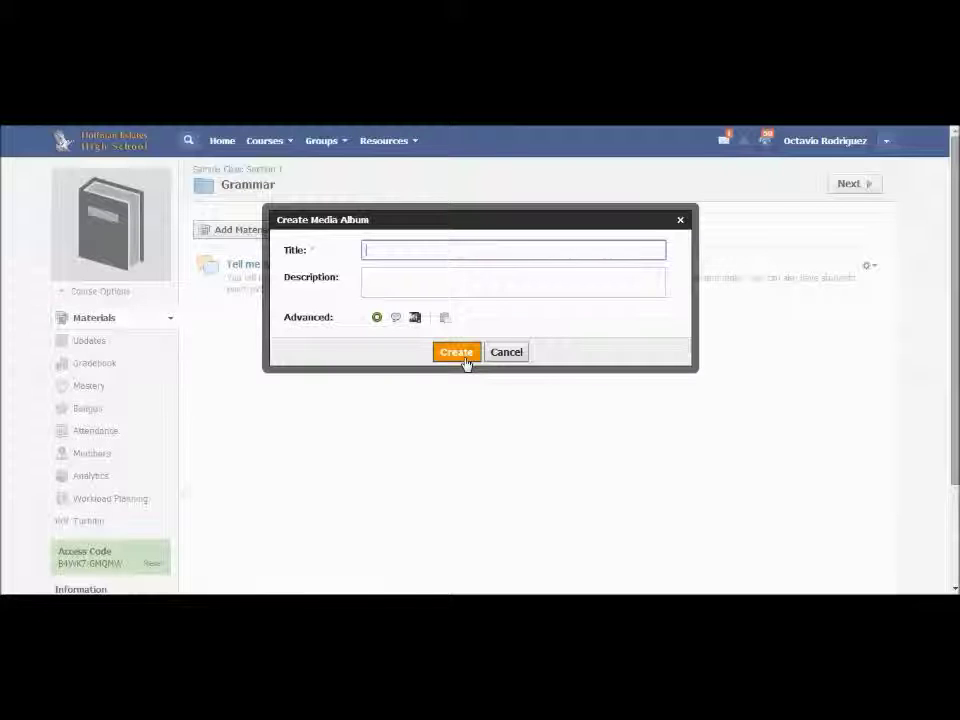
left_click(512, 356)
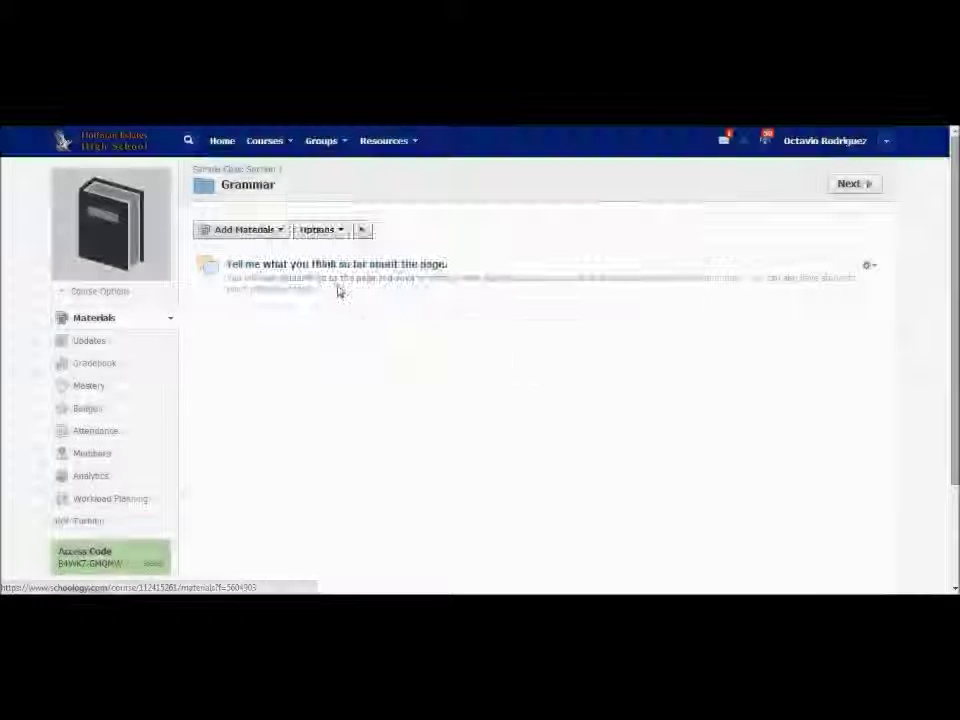
- View the package types that can be added to the Grammar folder, then return to the Sample Class: Section 1 course page
left_click(280, 230)
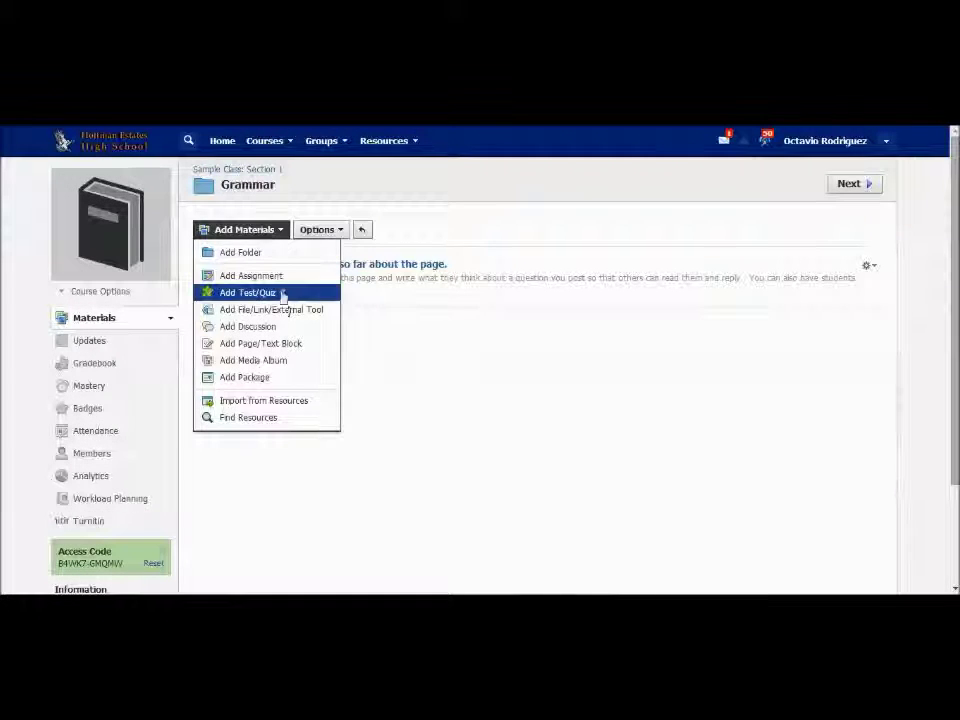
left_click(260, 378)
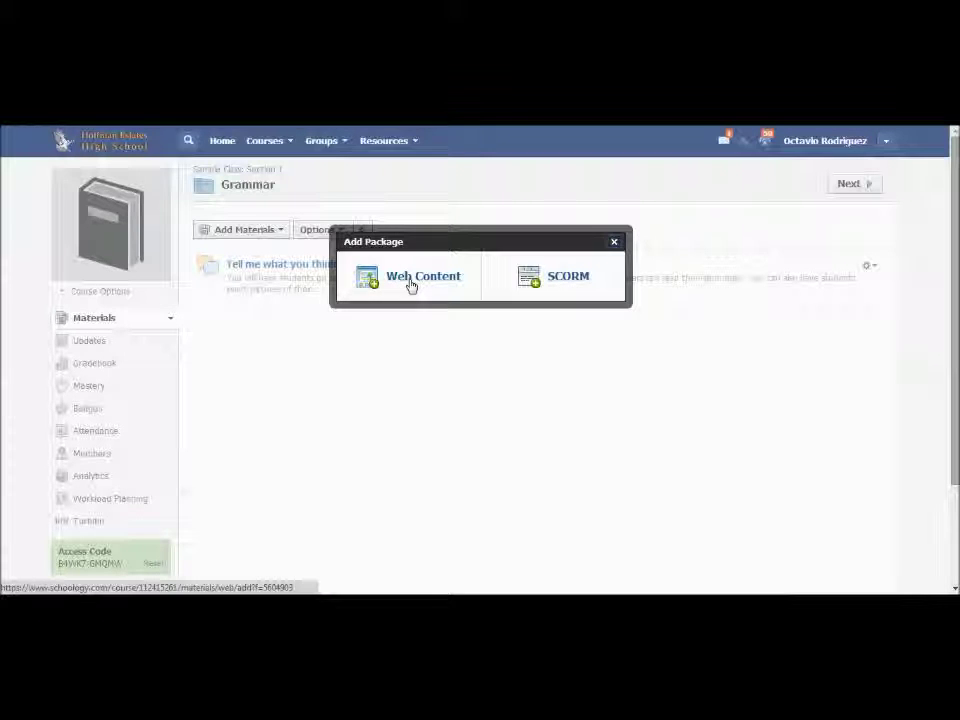
left_click(614, 243)
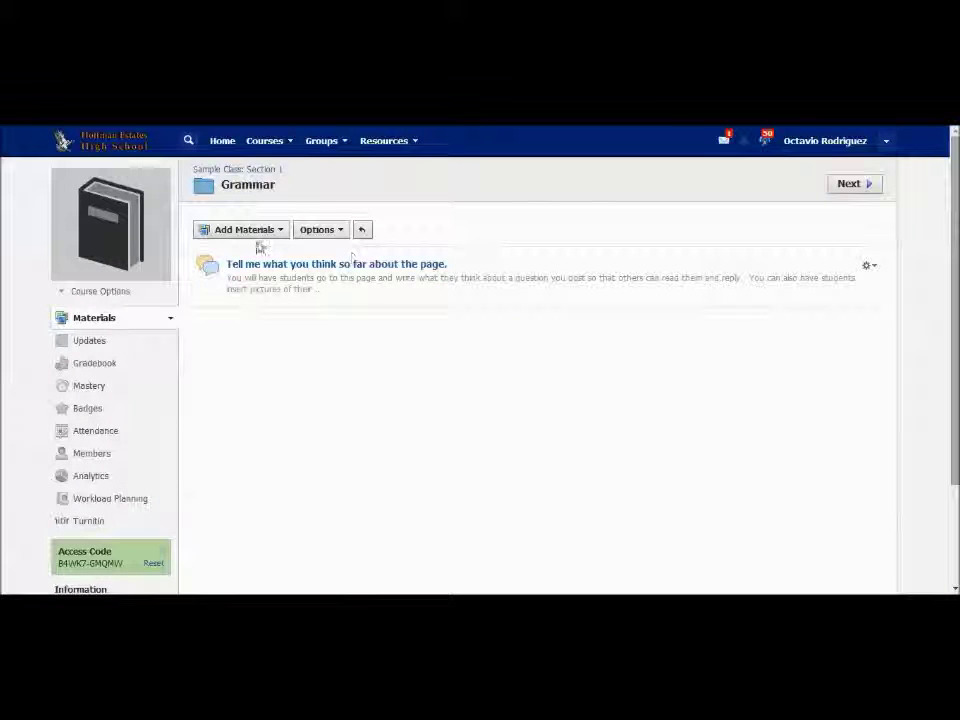
left_click(249, 174)
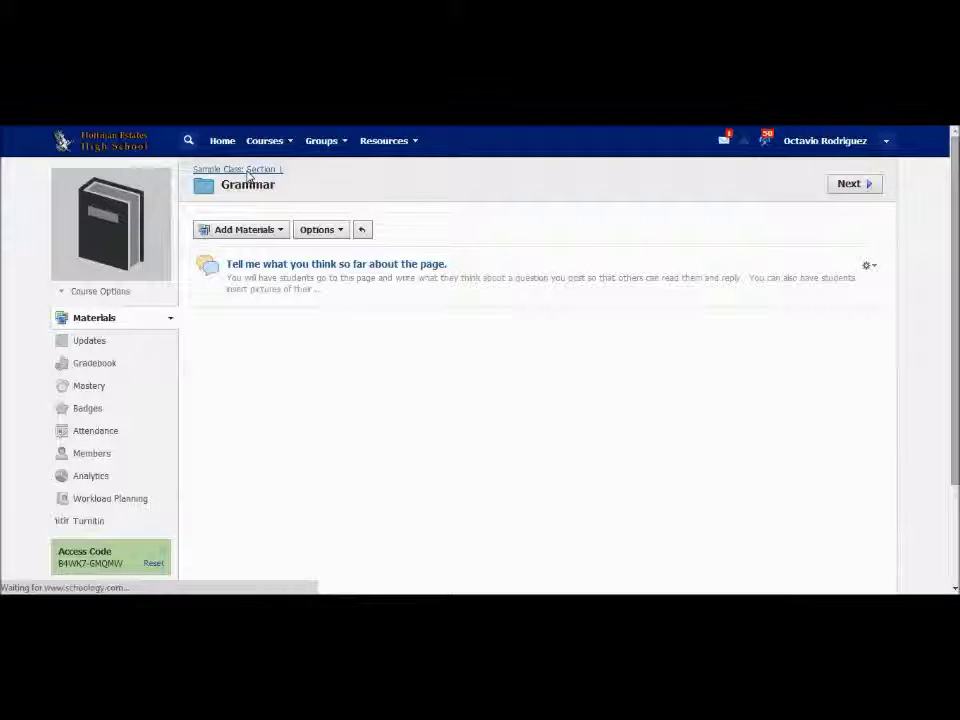